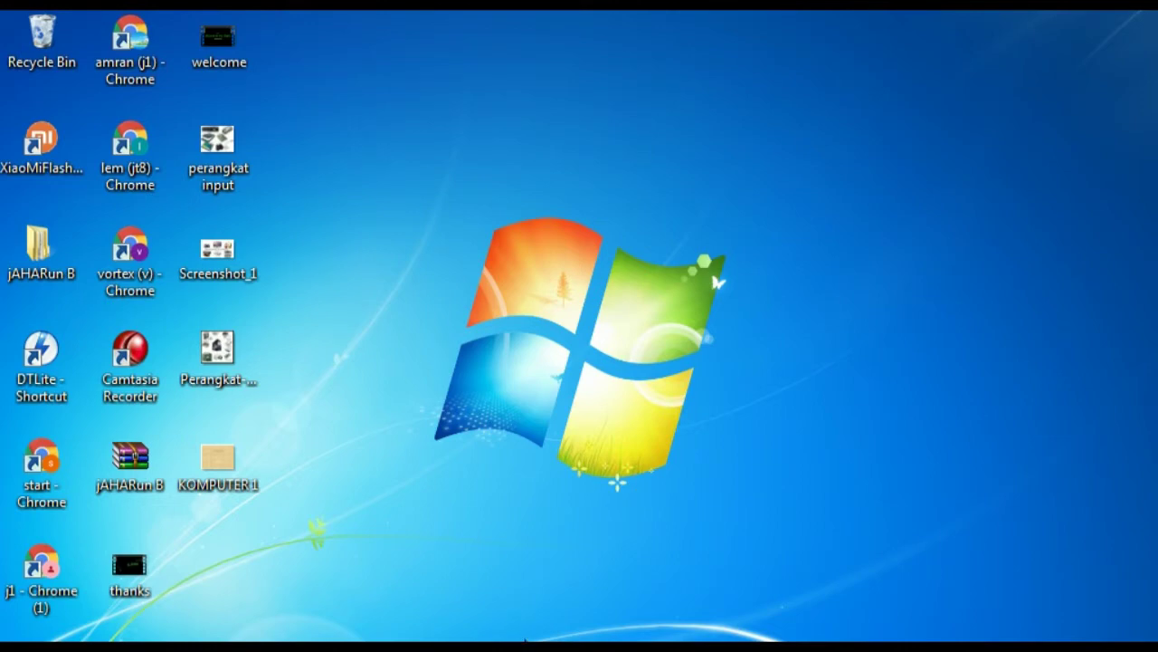
# - Open Microsoft Word and fill the blank document with the Indonesian paragraph about hardware, software and brainware
pyautogui.click(564, 638)
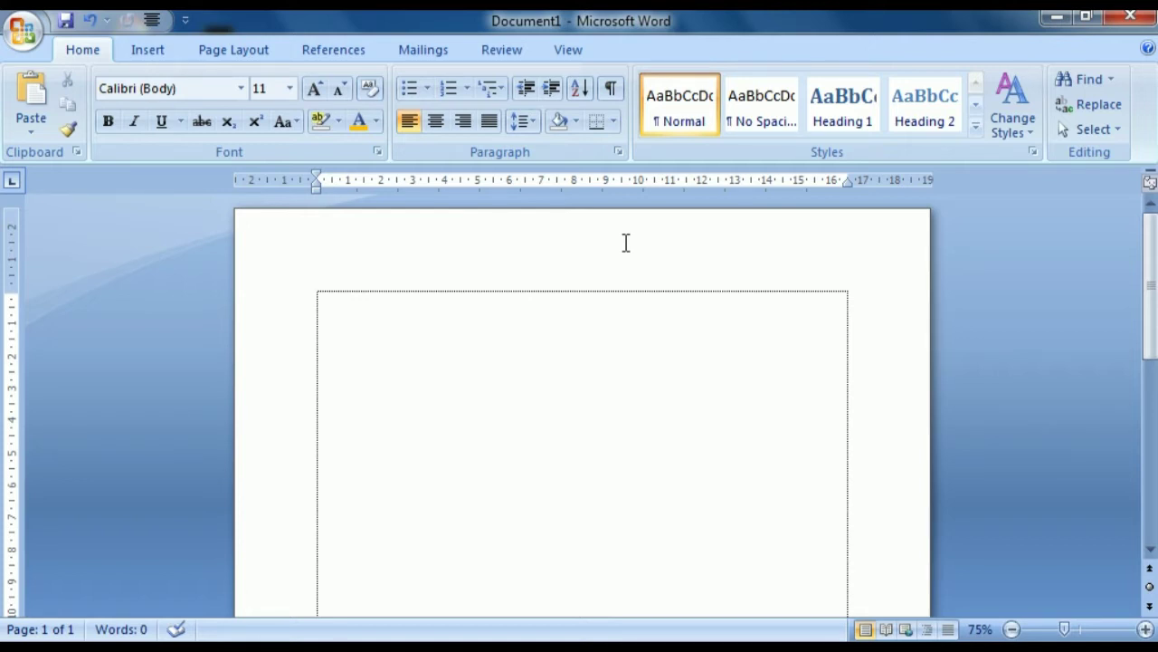
pyautogui.write('hardware (Perangkat Keras), yaitu terdiri dari motherboard/mainboard, processor, RAM, harddisk, dan lainnya. Software (Perangkat Lunak), yaitu dapat berupa sistem operasi dan juga aplikasi yang berjalan di atasnya, contohnya sistem operasi windows, sistem operasi linux, aplikasi photoshop, aplikasi microsoft office, dan lain sebagainya. Brainware (Pengguna Komputer), yaitu pengguna atau operator komputer.')
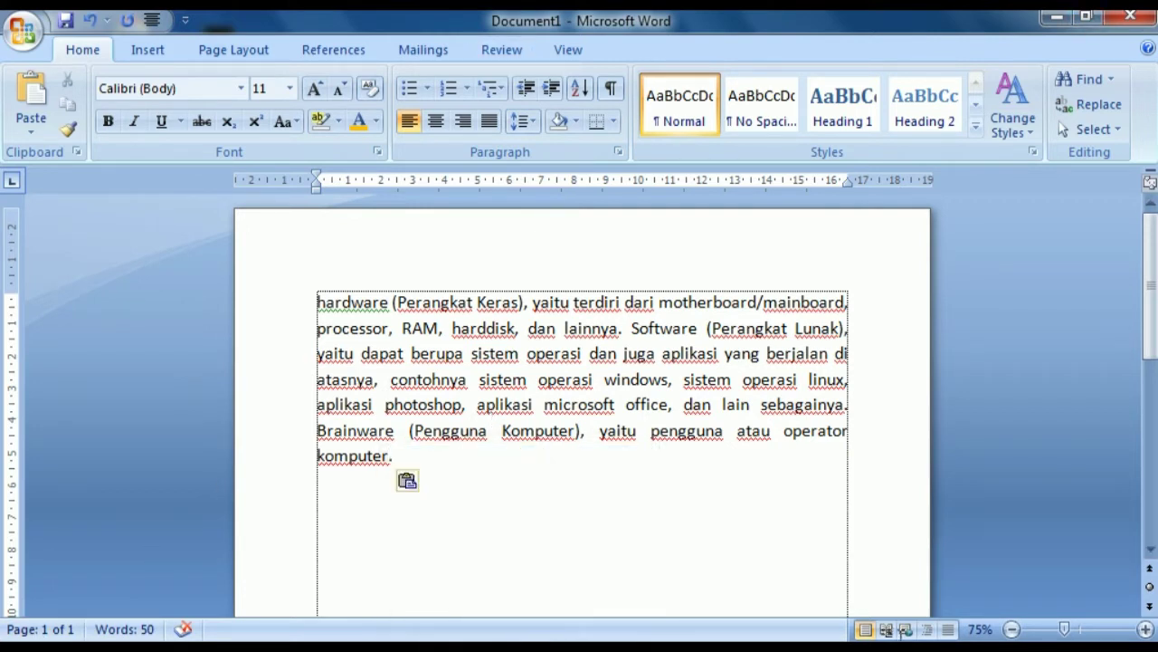
pyautogui.click(627, 409)
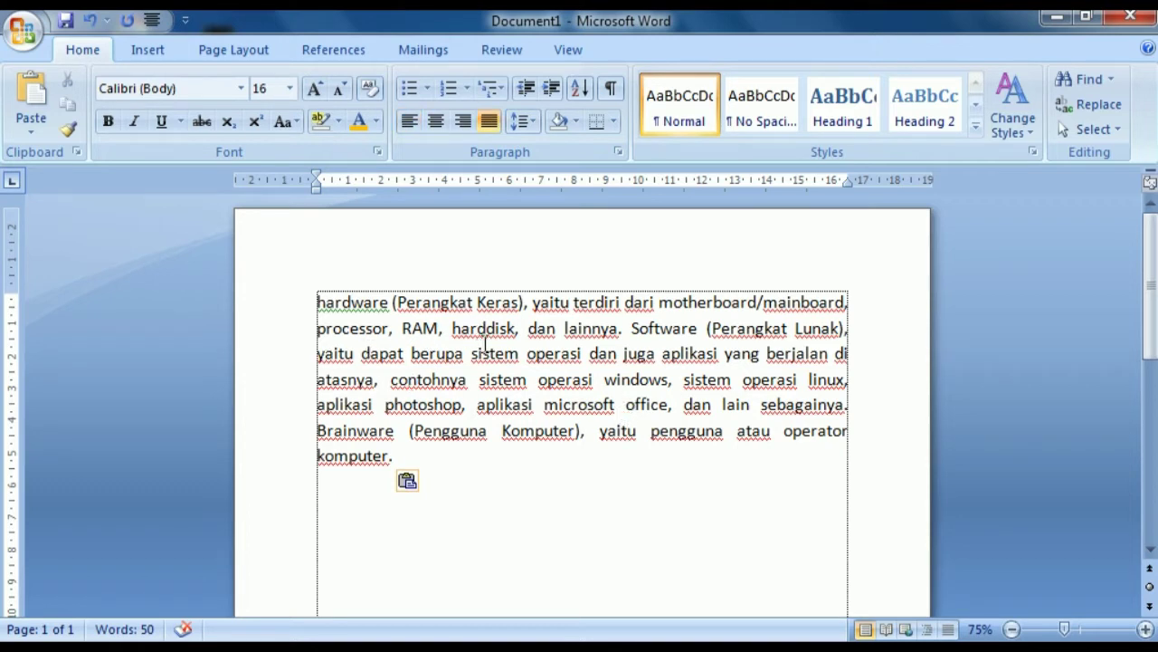
pyautogui.moveTo(277, 302); pyautogui.dragTo(434, 455)
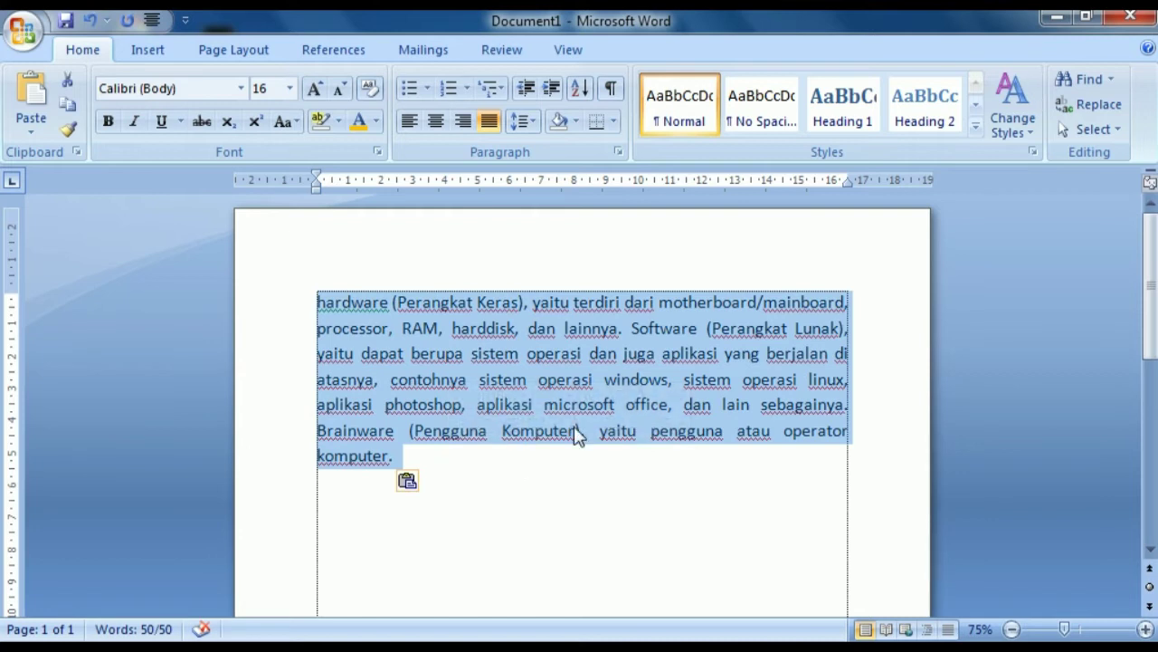
pyautogui.click(547, 532)
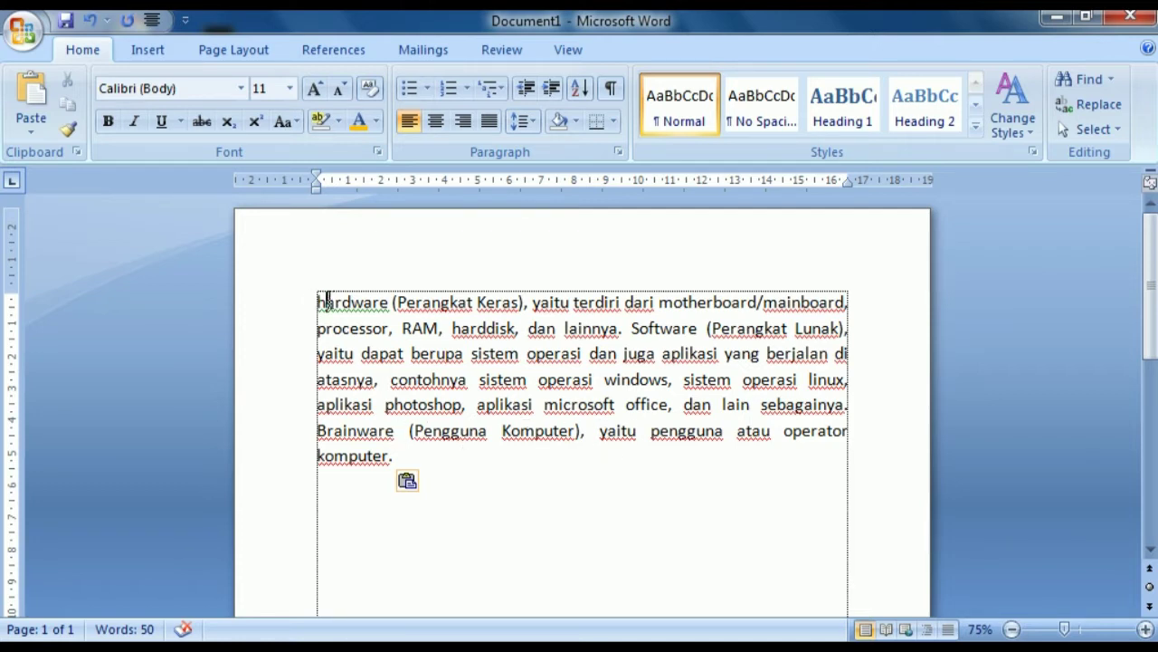
pyautogui.moveTo(328, 301); pyautogui.dragTo(582, 517)
pyautogui.click(569, 524)
pyautogui.moveTo(317, 302); pyautogui.dragTo(422, 467)
pyautogui.click(543, 511)
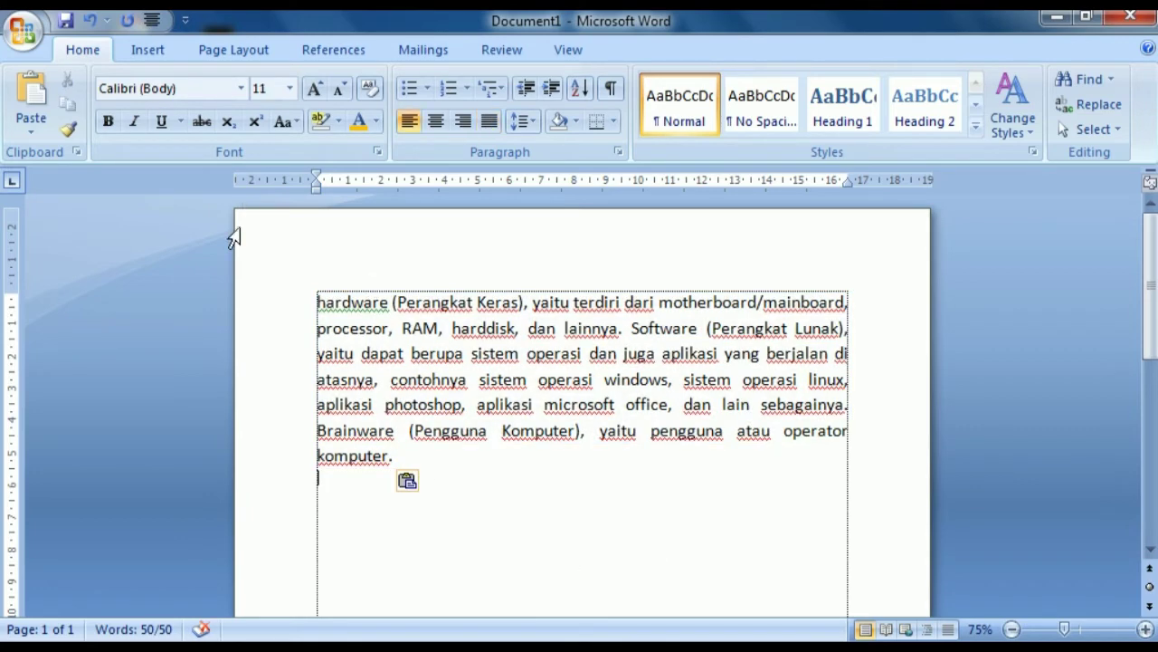
# - Select the whole paragraph and alternate it between left and centered alignment, ending with centered
pyautogui.moveTo(317, 302); pyautogui.dragTo(443, 469)
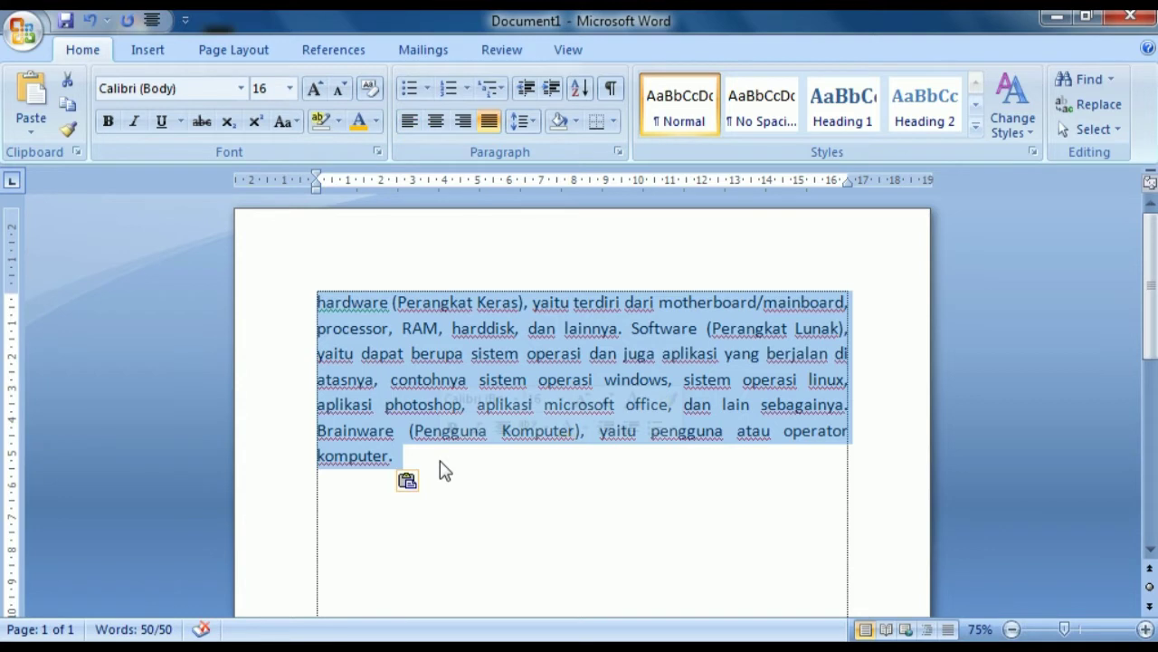
pyautogui.click(417, 126)
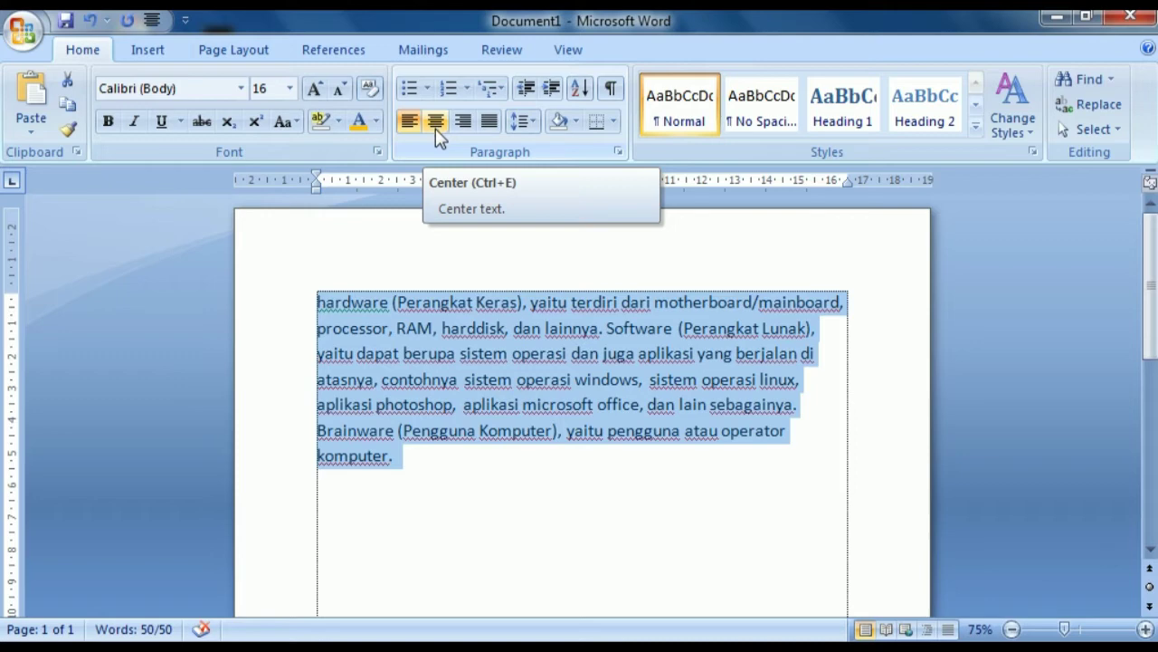
pyautogui.click(436, 123)
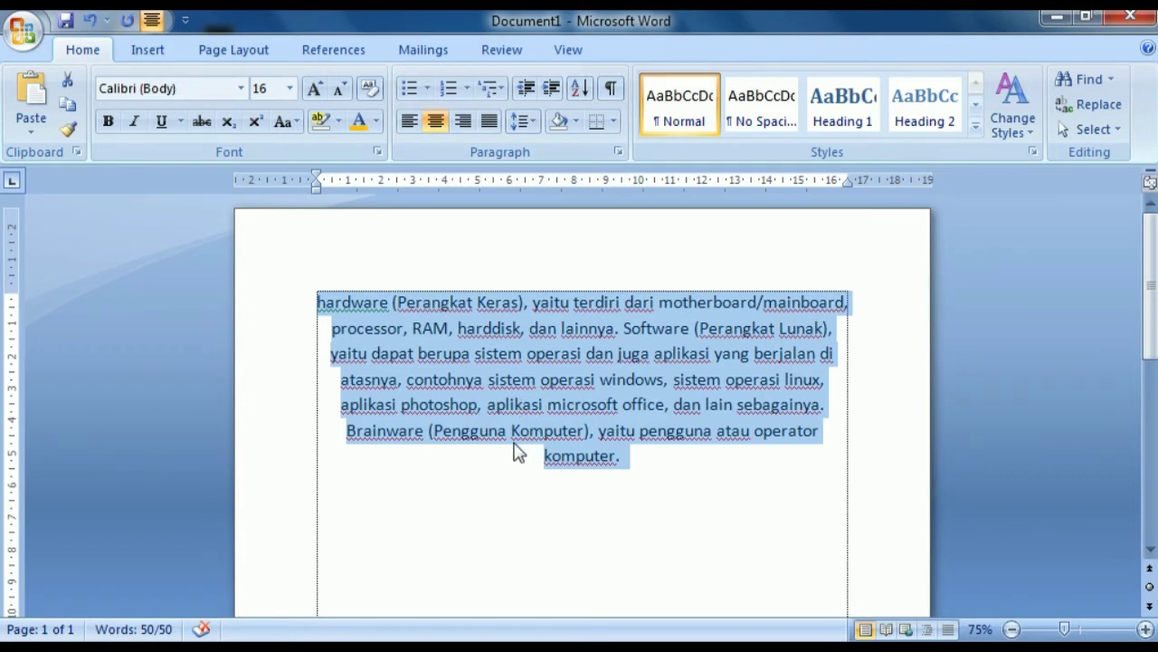
pyautogui.hotkey('ctrl', 'l')
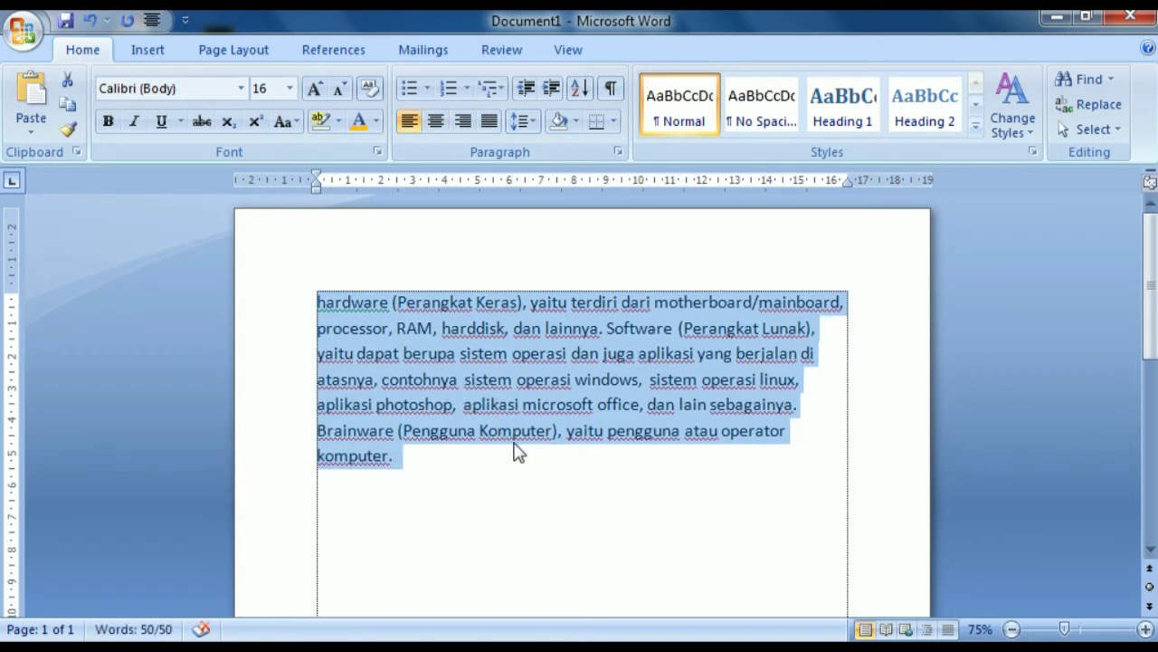
pyautogui.click(432, 127)
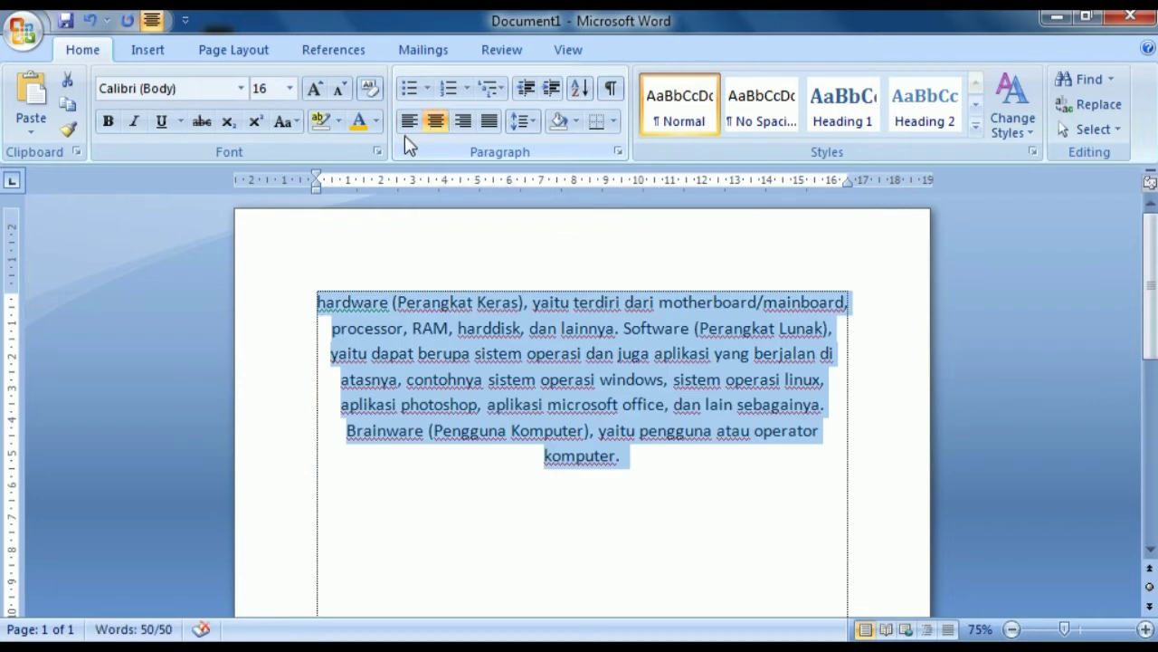
pyautogui.click(405, 132)
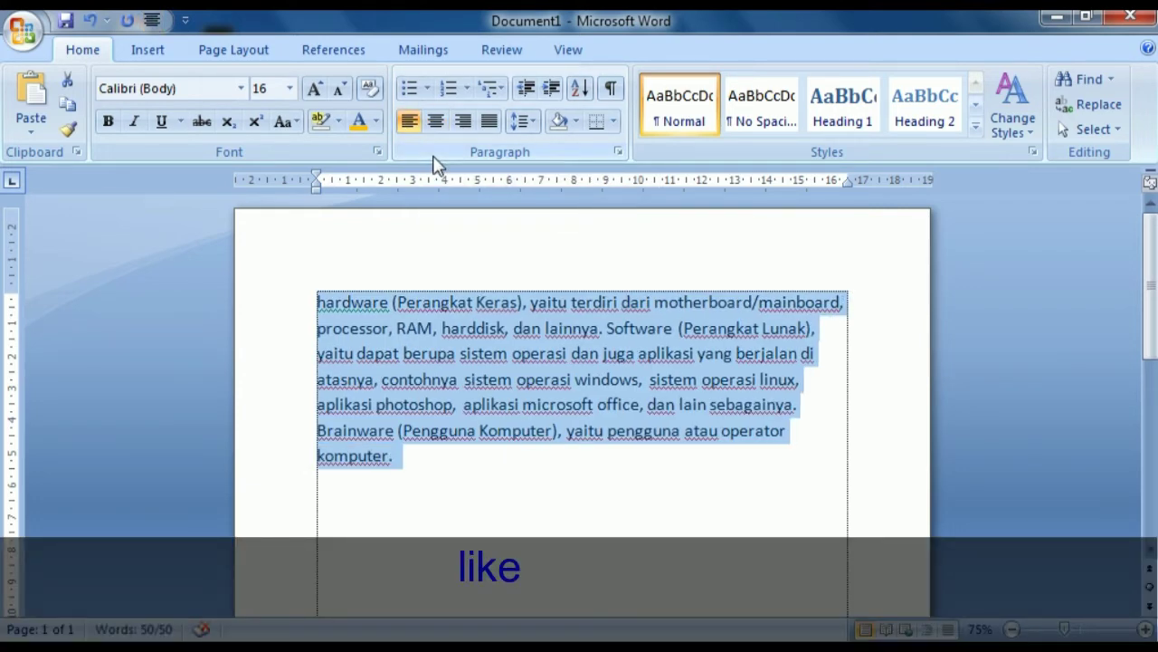
pyautogui.hotkey('ctrl', 'e')
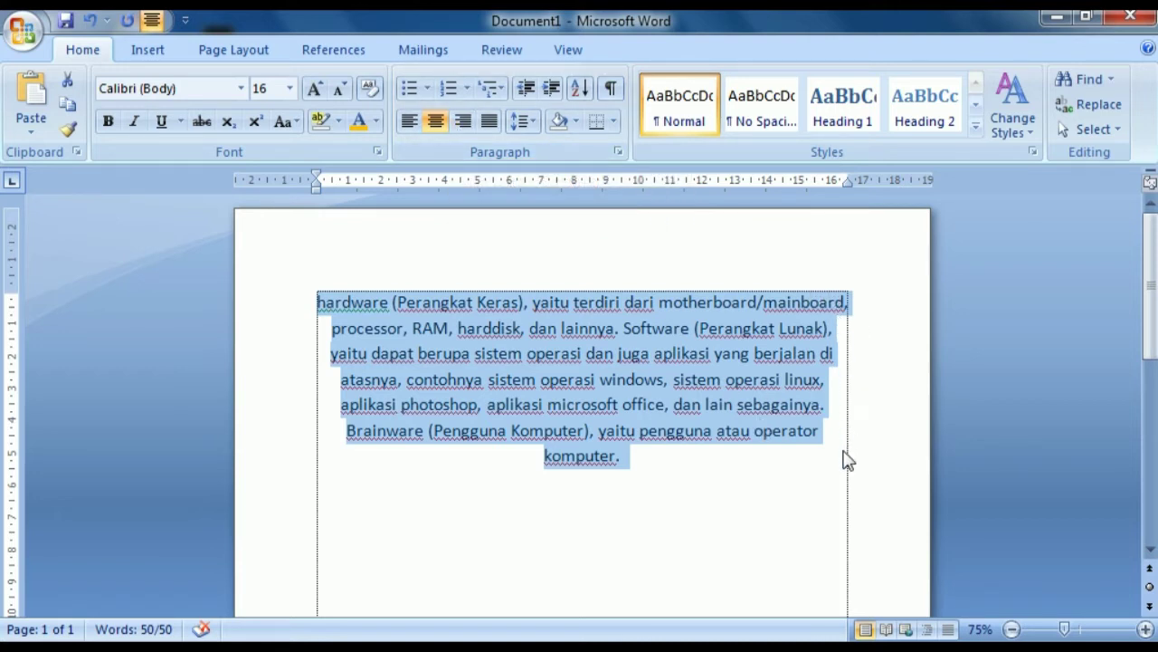
# - Try right alignment on the selected paragraph and finish by justifying it to both margins
pyautogui.click(460, 133)
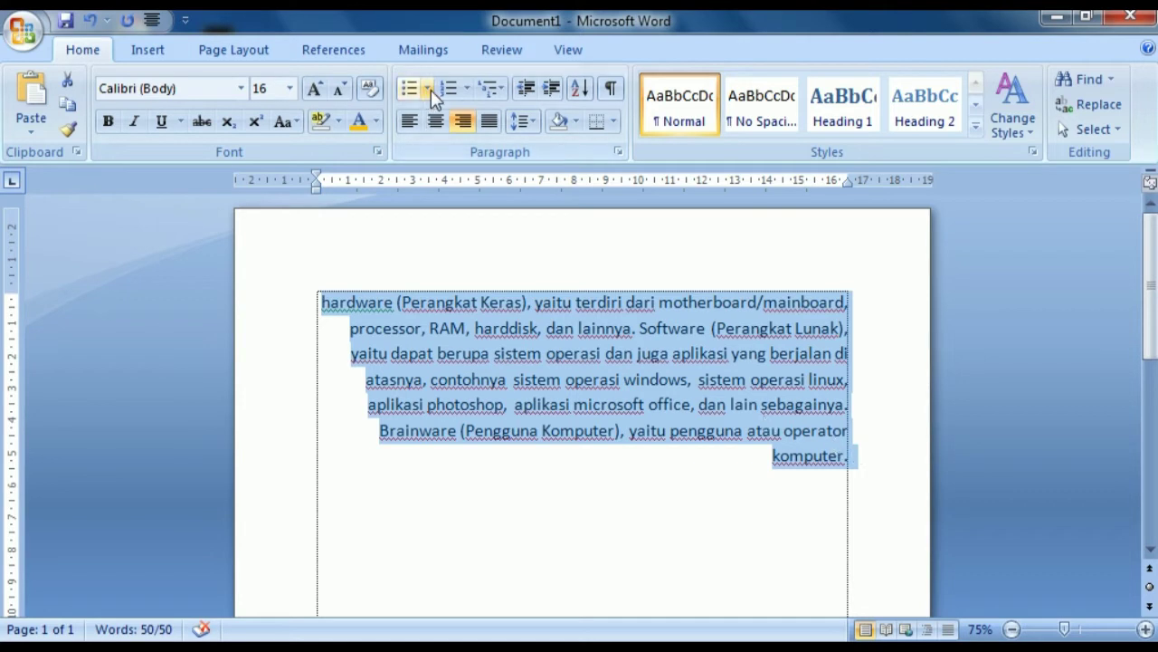
pyautogui.click(489, 131)
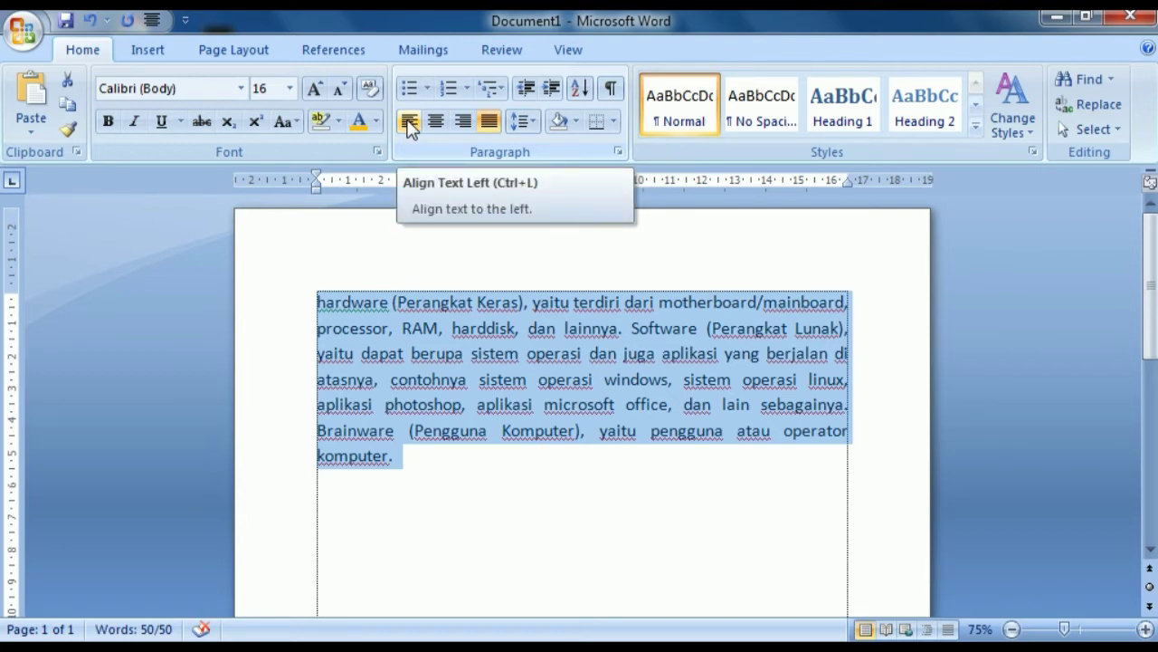
pyautogui.click(459, 129)
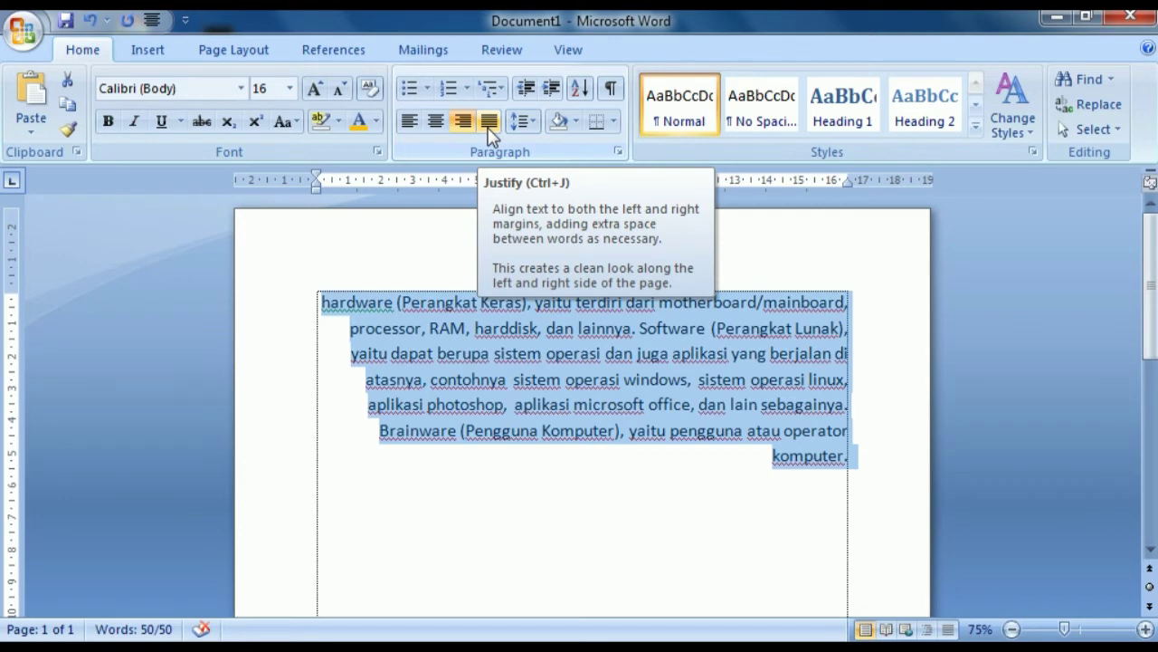
pyautogui.click(489, 122)
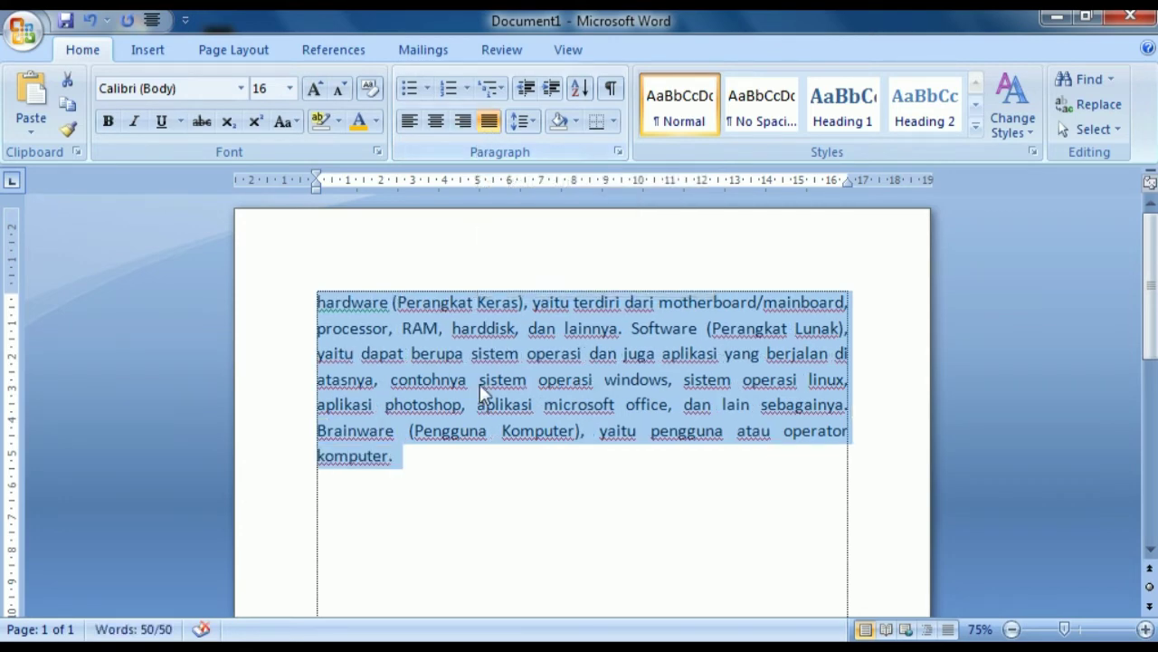
# - Add the line "Contoh hardware" below the paragraph, leaving one blank line between them
pyautogui.click(432, 478)
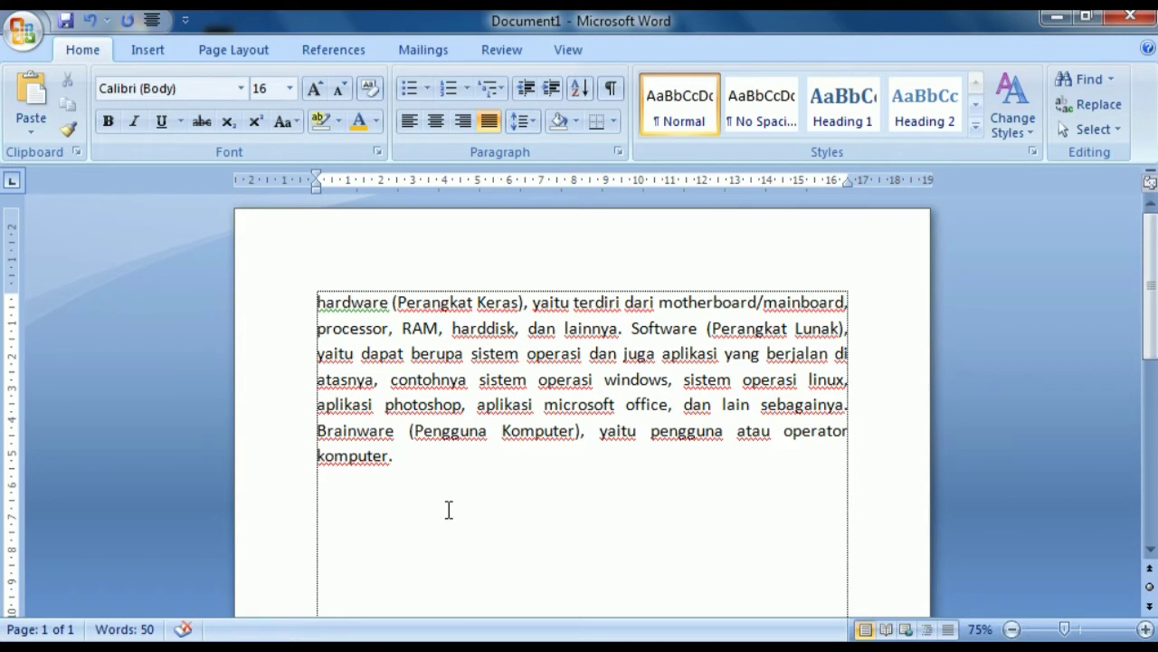
pyautogui.press('Return')
pyautogui.press('Return')
pyautogui.write('komp')
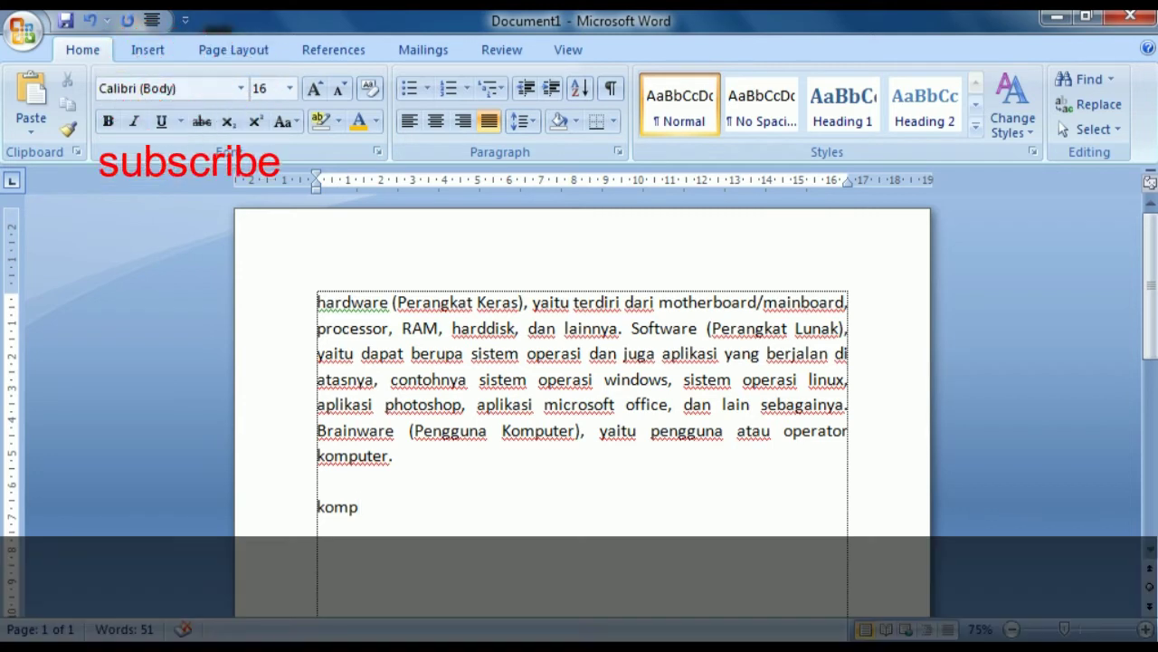
pyautogui.press('BackSpace')
pyautogui.press('BackSpace')
pyautogui.press('BackSpace')
pyautogui.press('BackSpace')
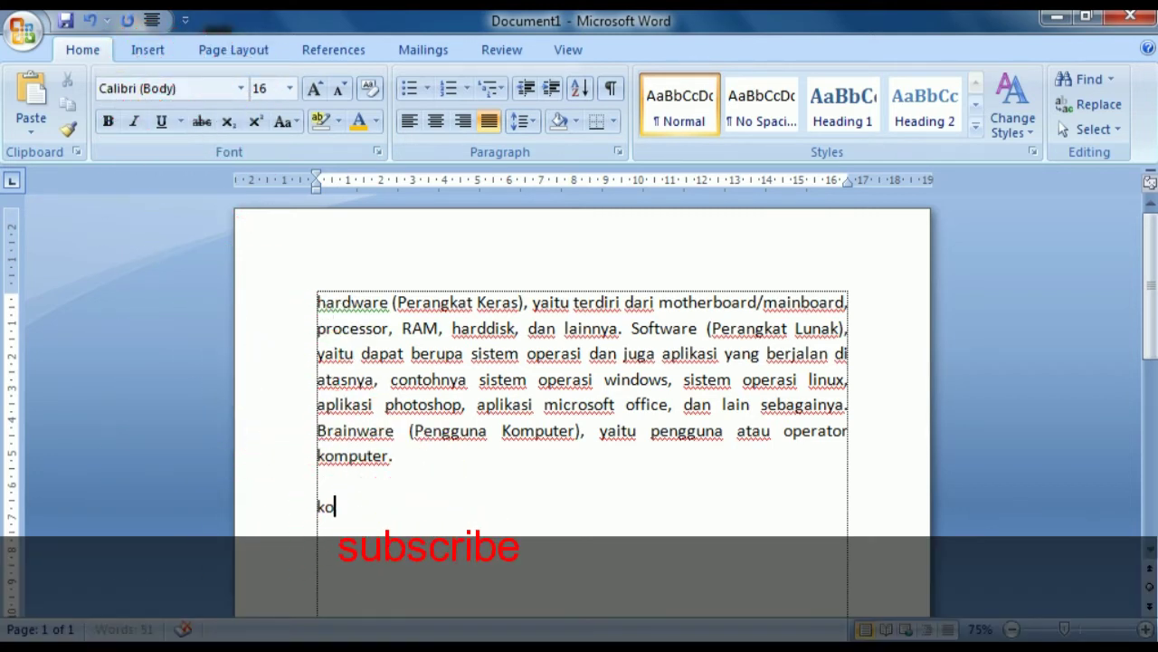
pyautogui.write('contoh')
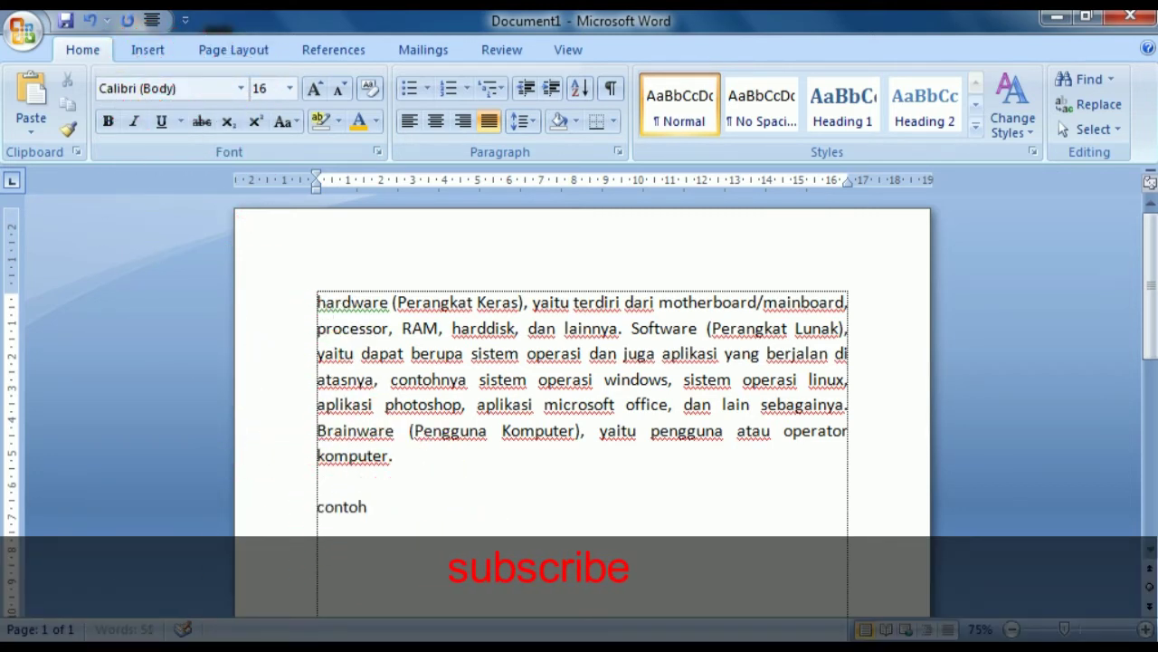
pyautogui.write(' hardware')
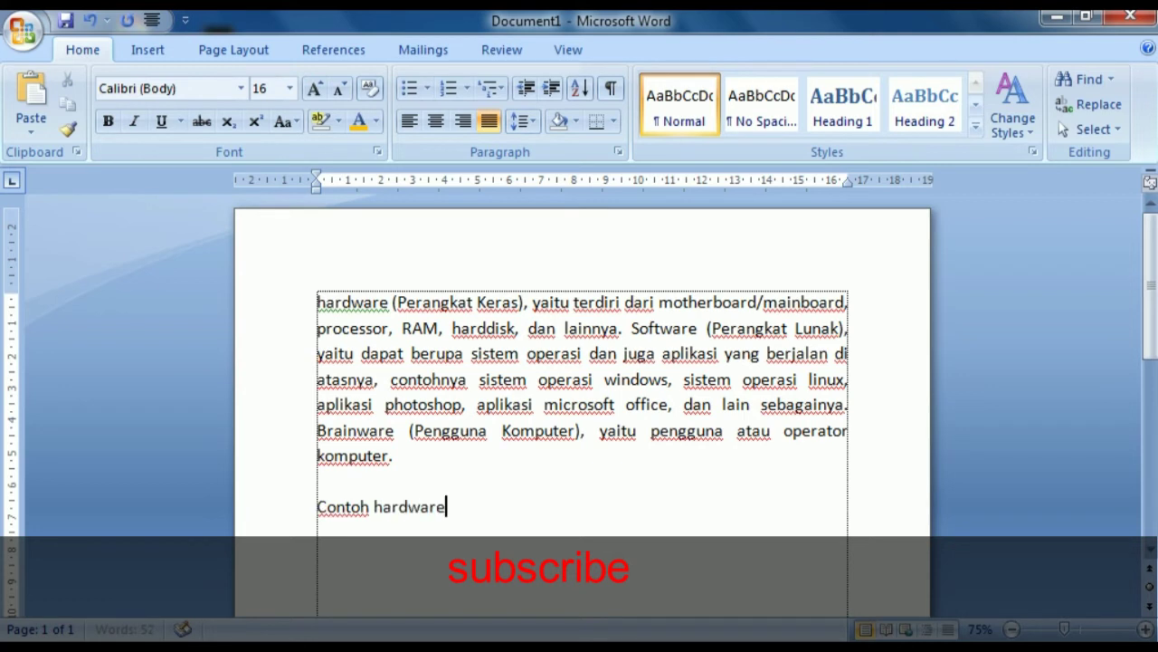
pyautogui.press('Return')
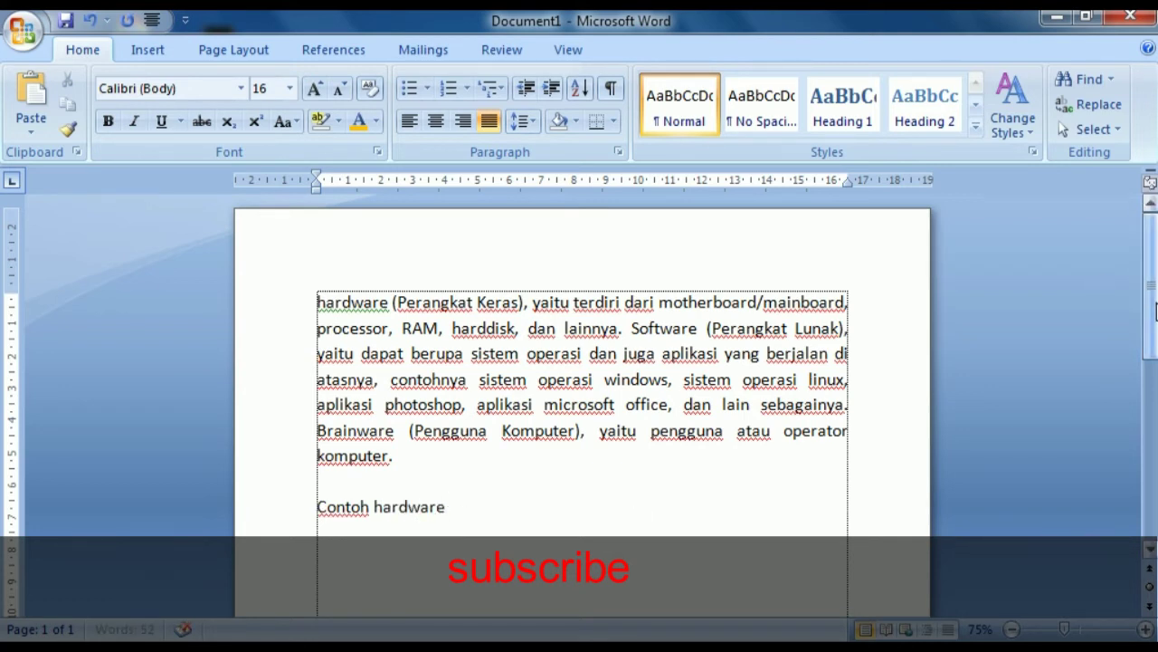
# - Enter "ram" under "Contoh hardware" and number it with "1." as the first item of a numbered list
pyautogui.moveTo(1154, 310); pyautogui.dragTo(1154, 317)
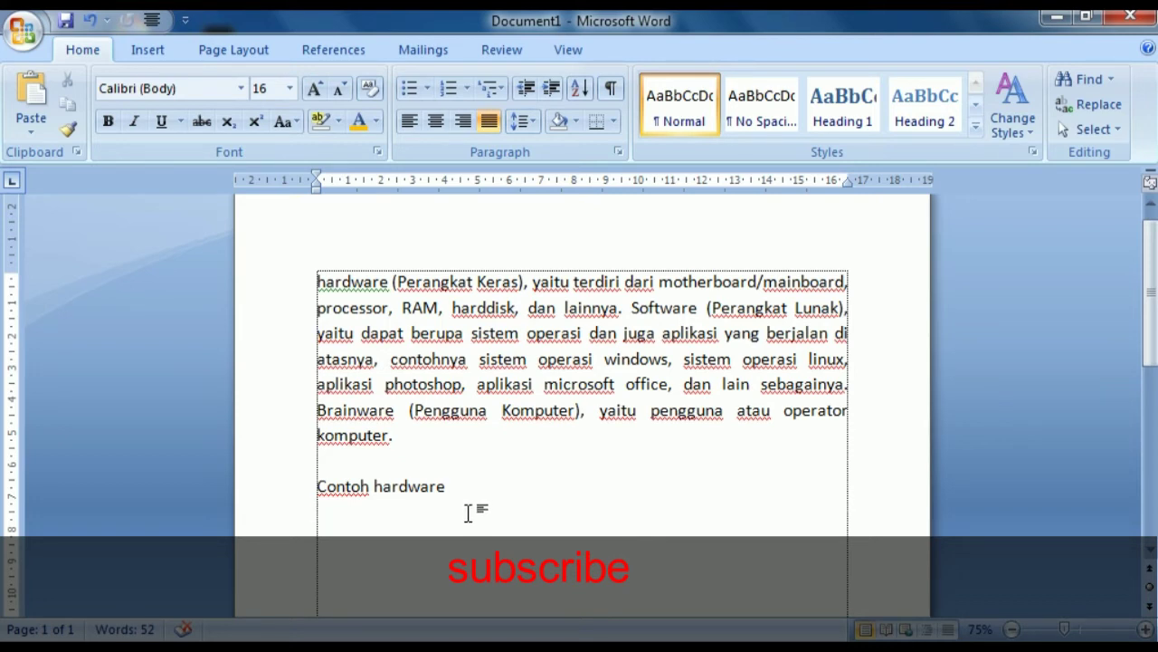
pyautogui.write('ram')
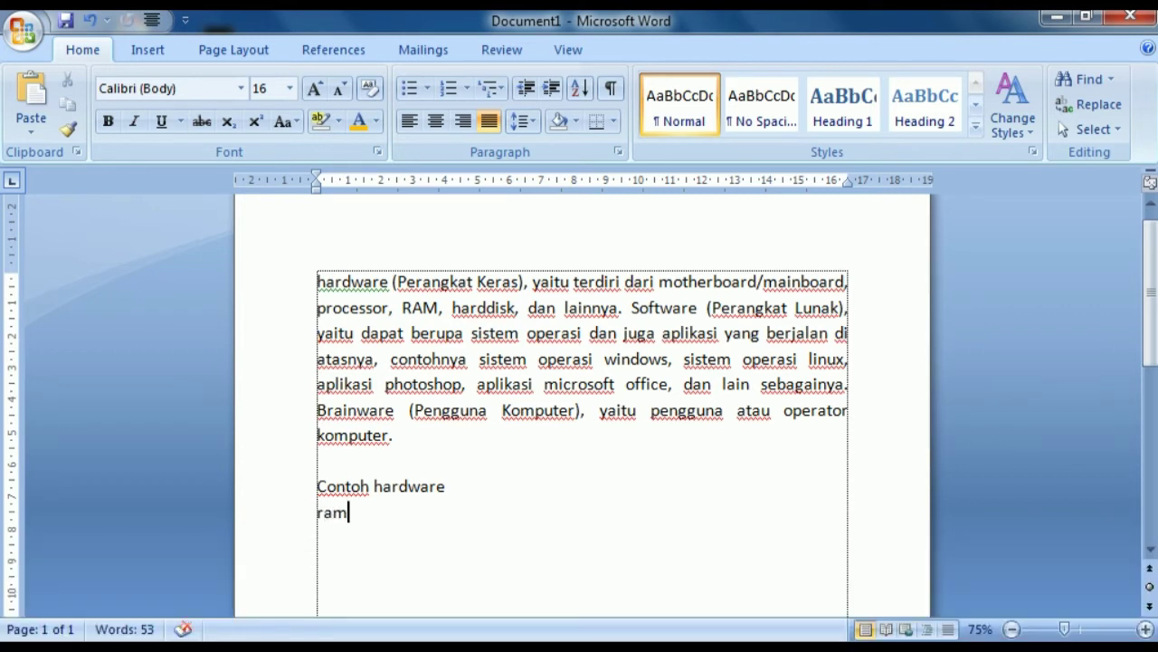
pyautogui.click(318, 512)
pyautogui.write('1')
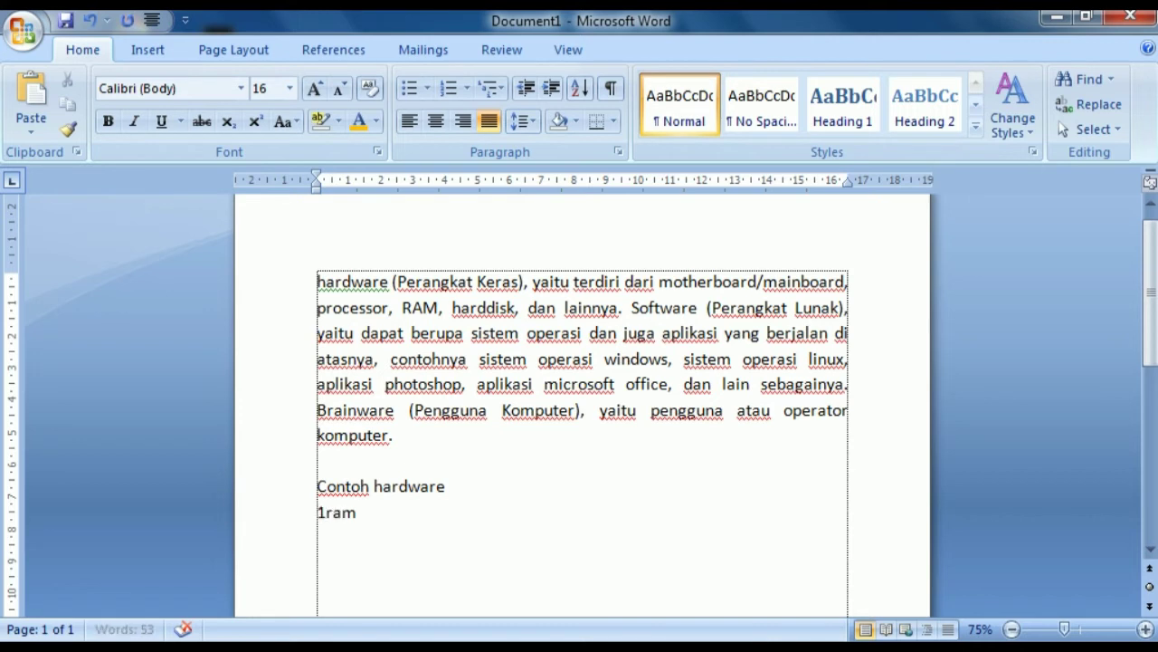
pyautogui.write('.')
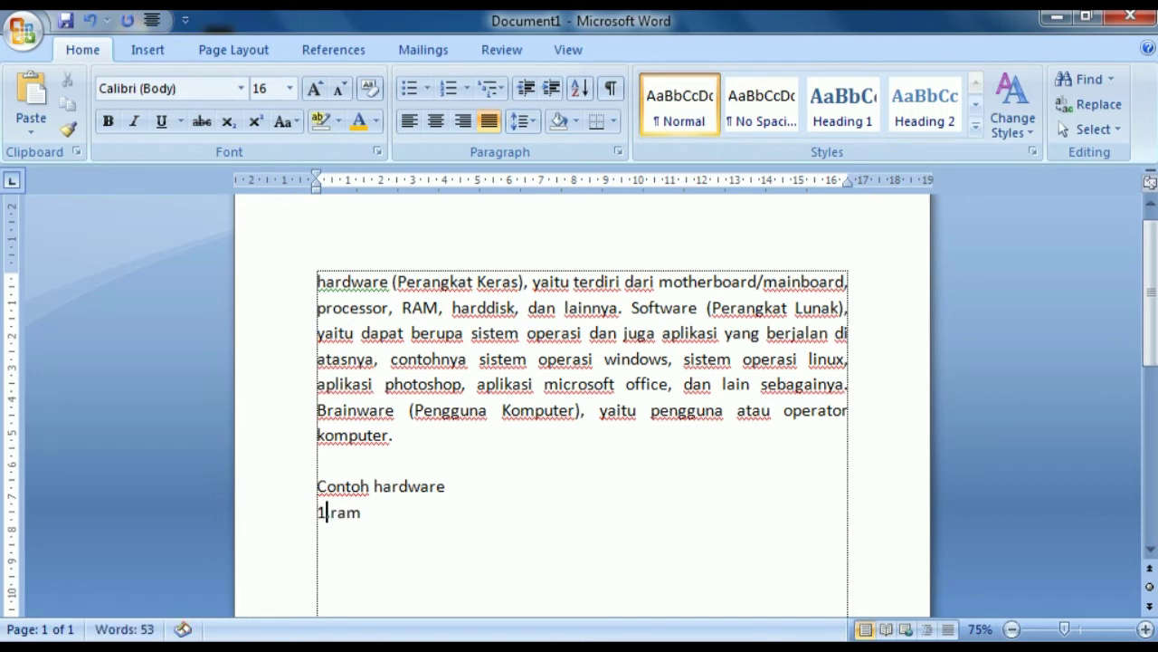
pyautogui.click(470, 513)
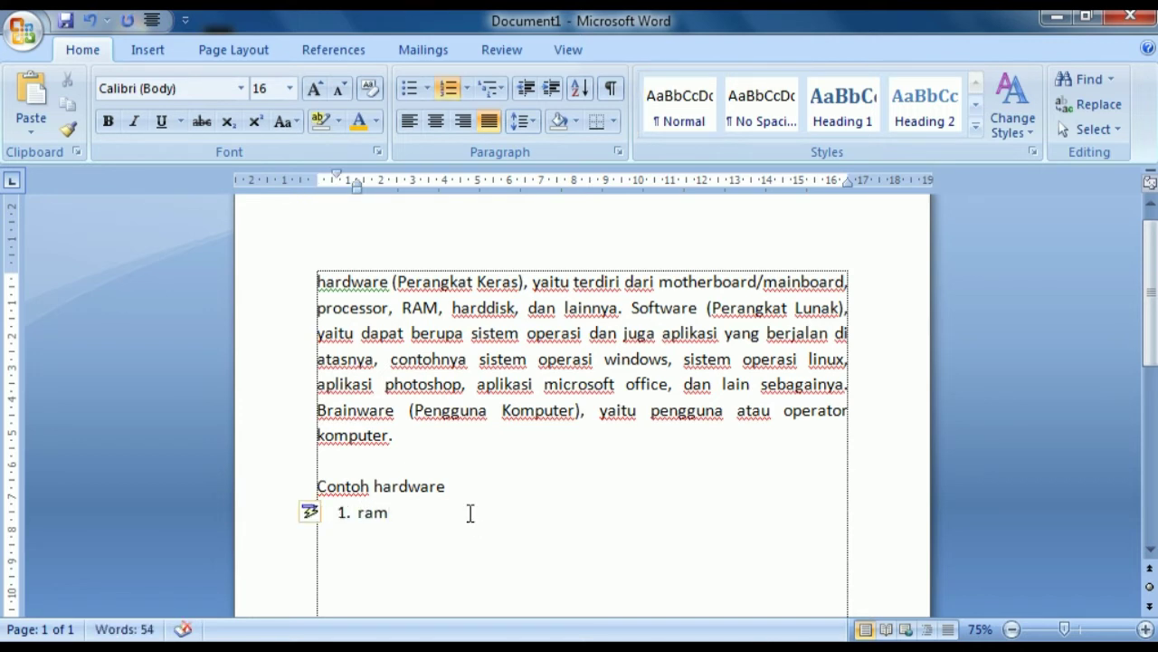
# - Add "Prosessor" and "Hardisk" as items 2 and 3 of the numbered list
pyautogui.press('Return')
pyautogui.write('pro')
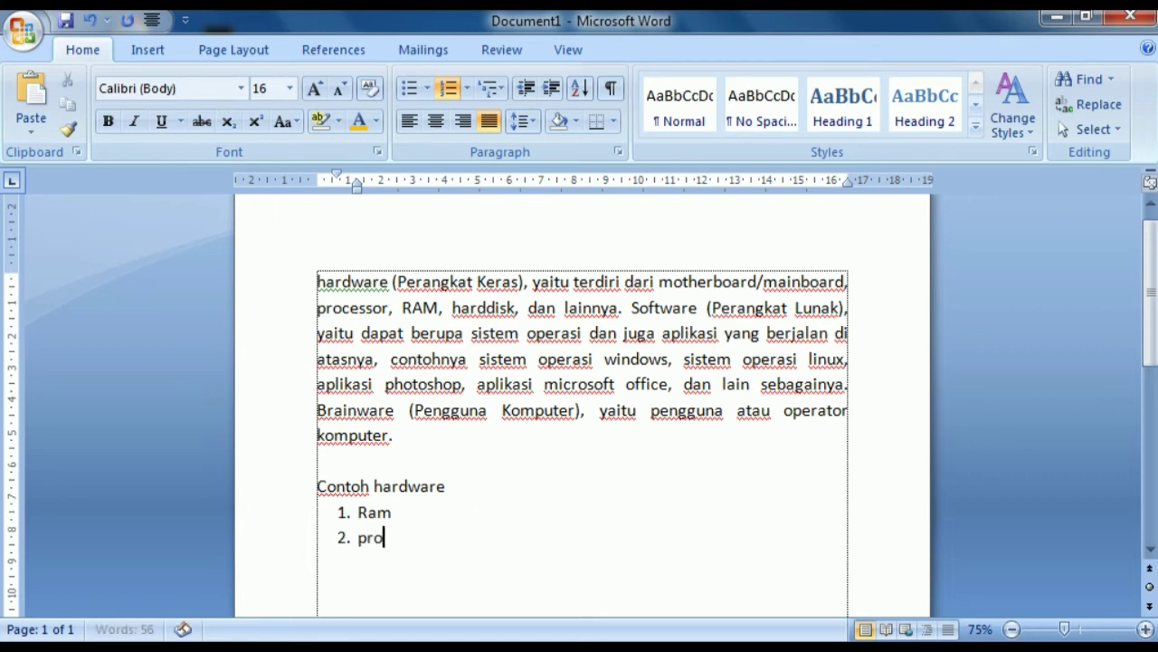
pyautogui.write('sessor')
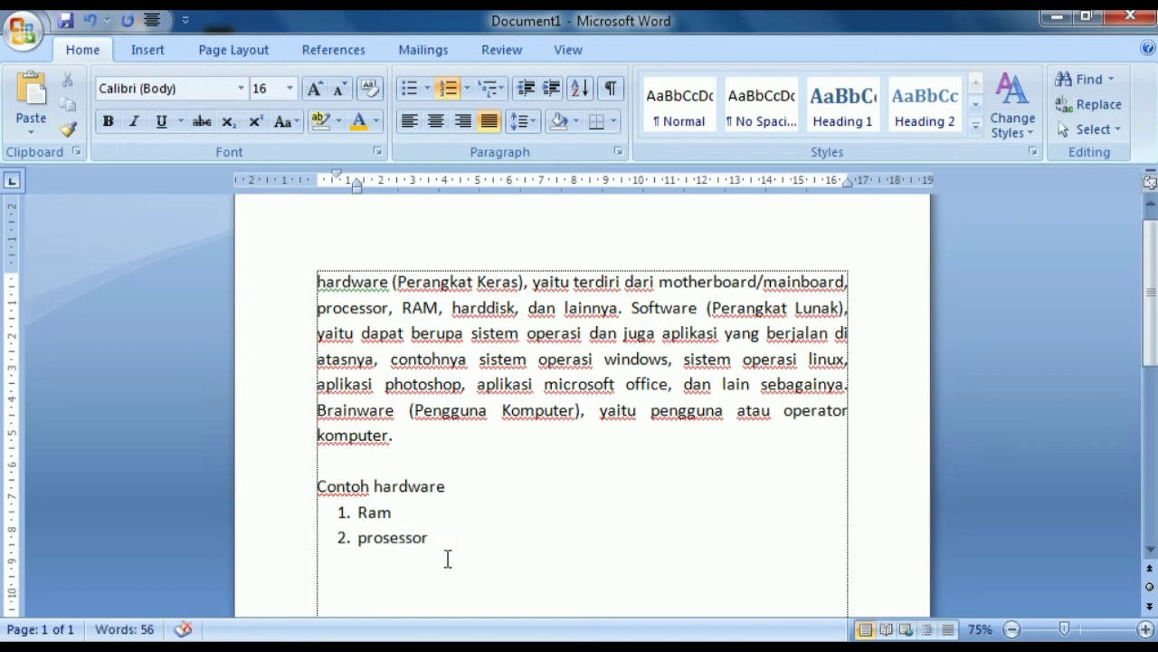
pyautogui.press('Return')
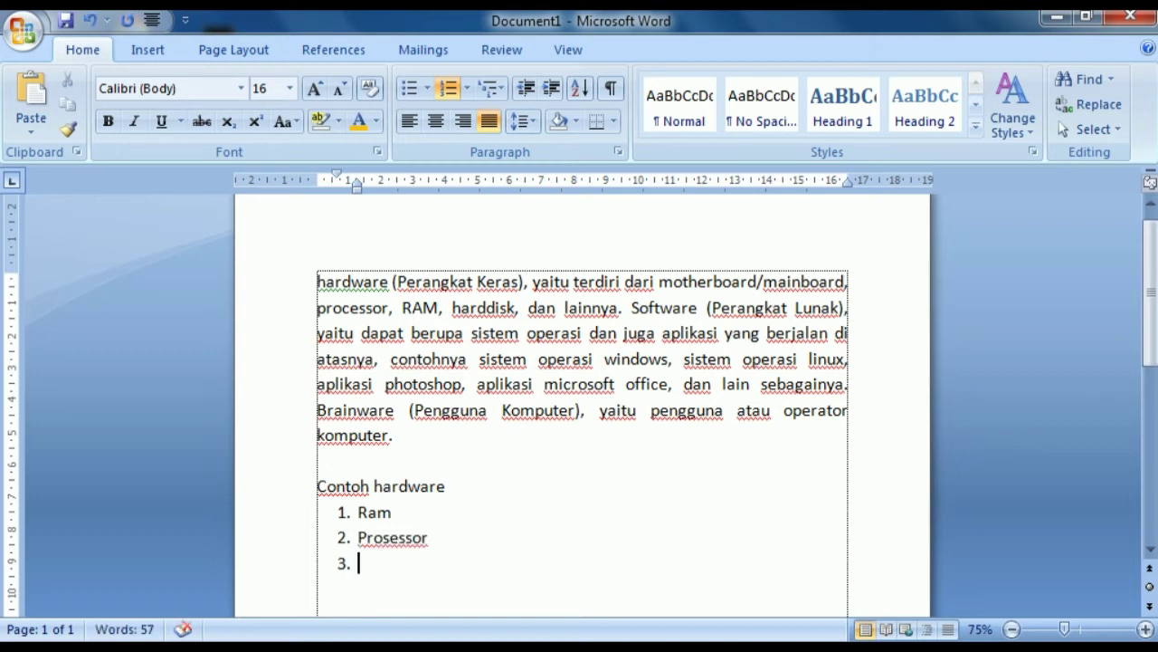
pyautogui.write('hardisk')
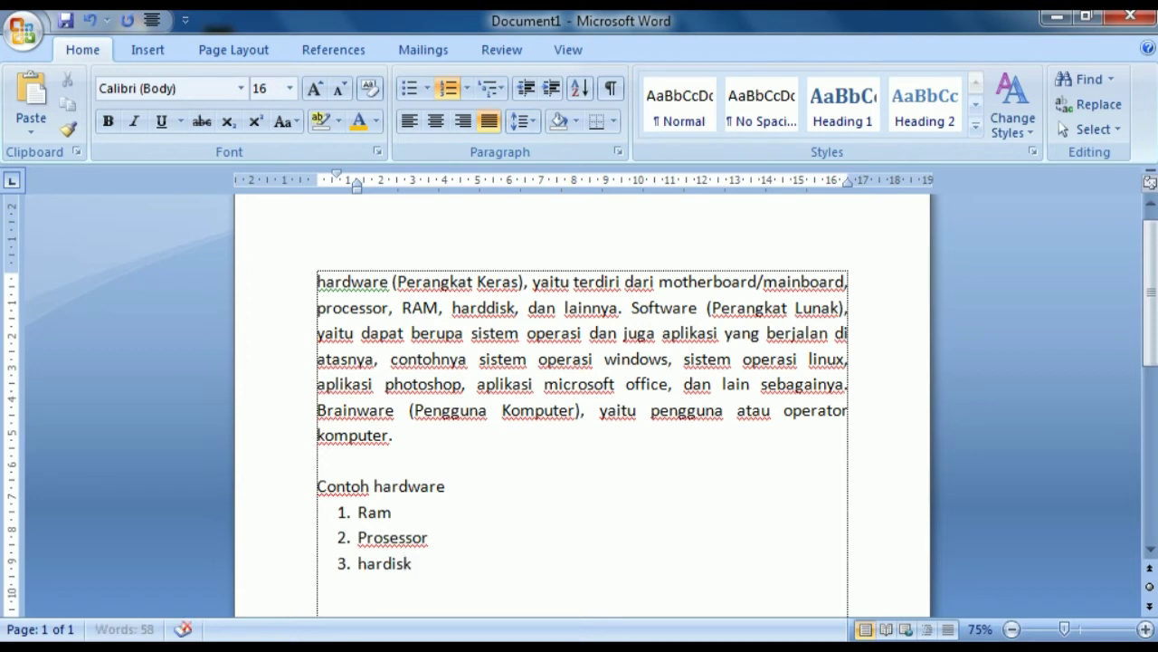
pyautogui.press('Return')
pyautogui.press('Return')
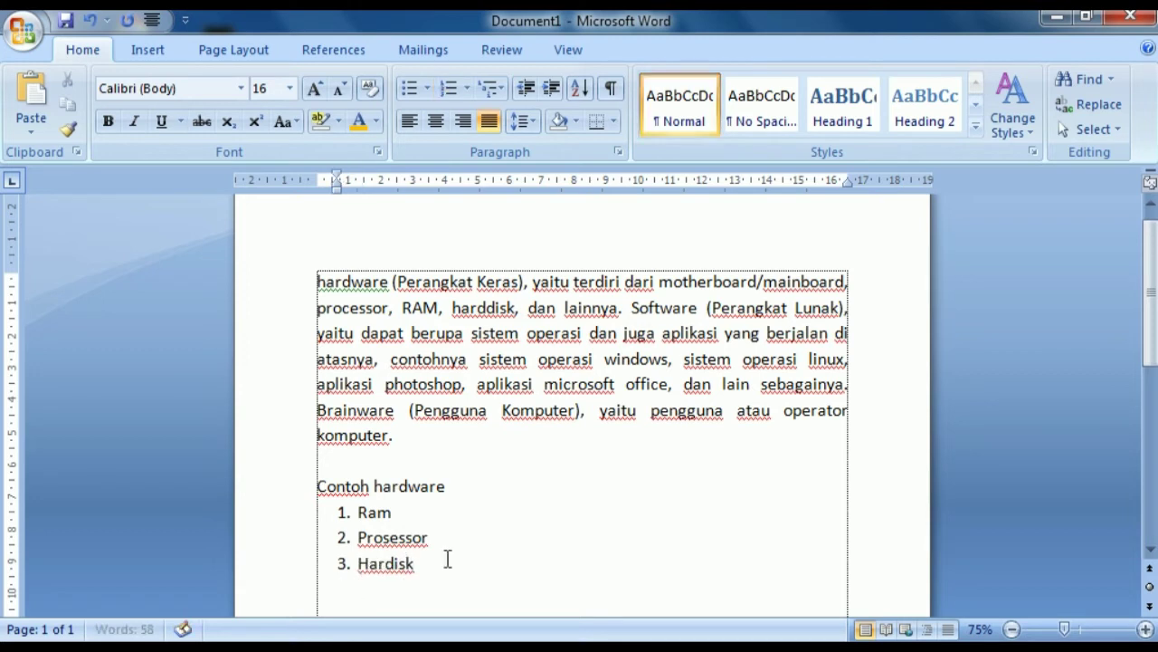
pyautogui.press('BackSpace')
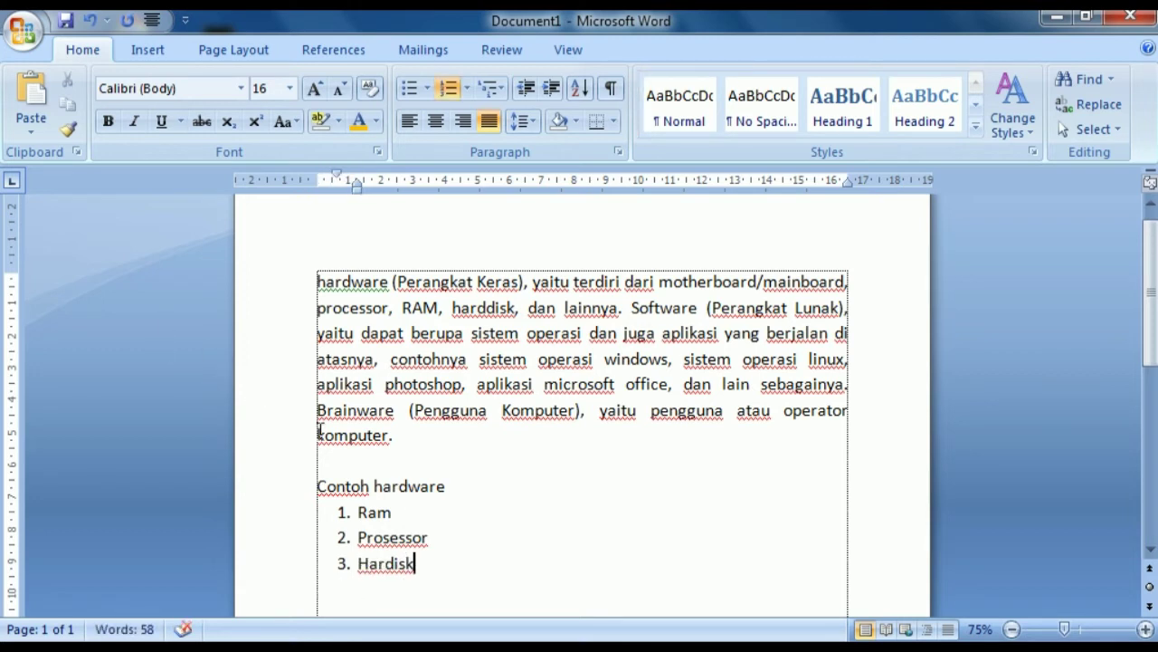
# - Try check-mark bullets and solid round bullets on the Ram, Prosessor and Hardisk items
pyautogui.moveTo(359, 512); pyautogui.dragTo(422, 561)
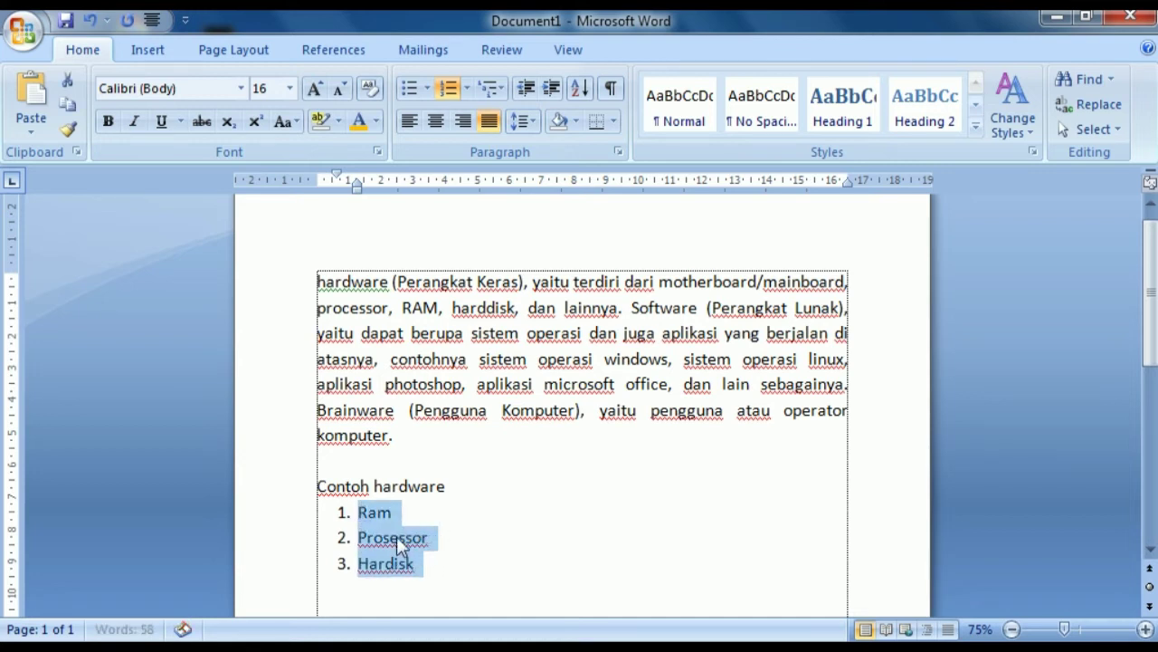
pyautogui.click(423, 94)
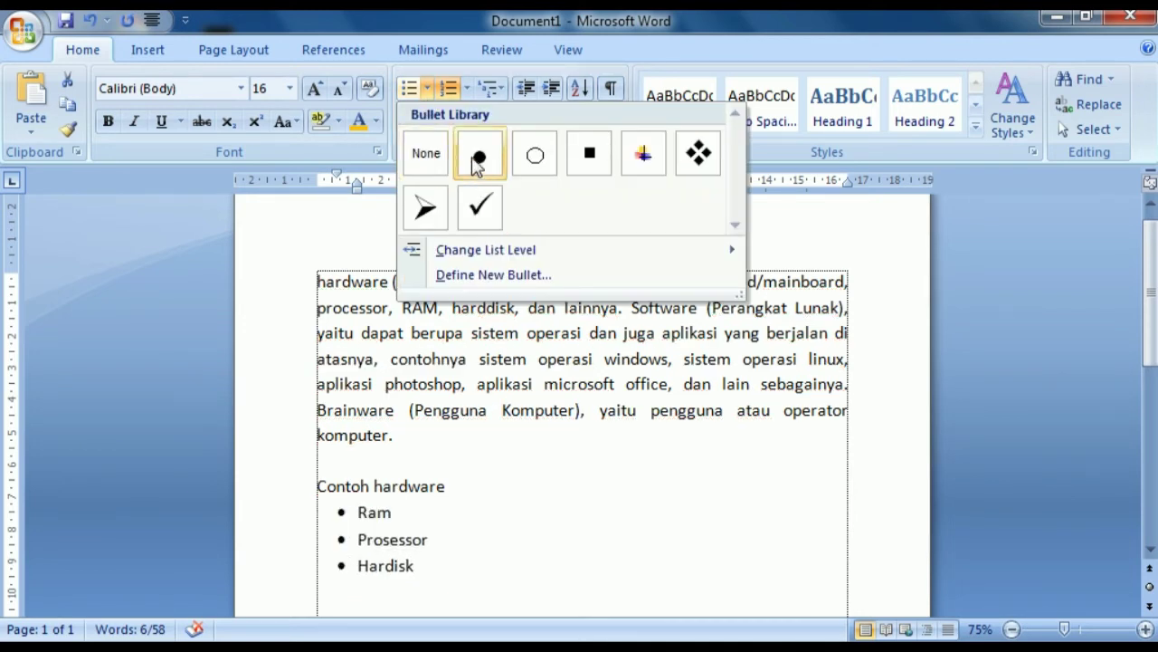
pyautogui.click(480, 210)
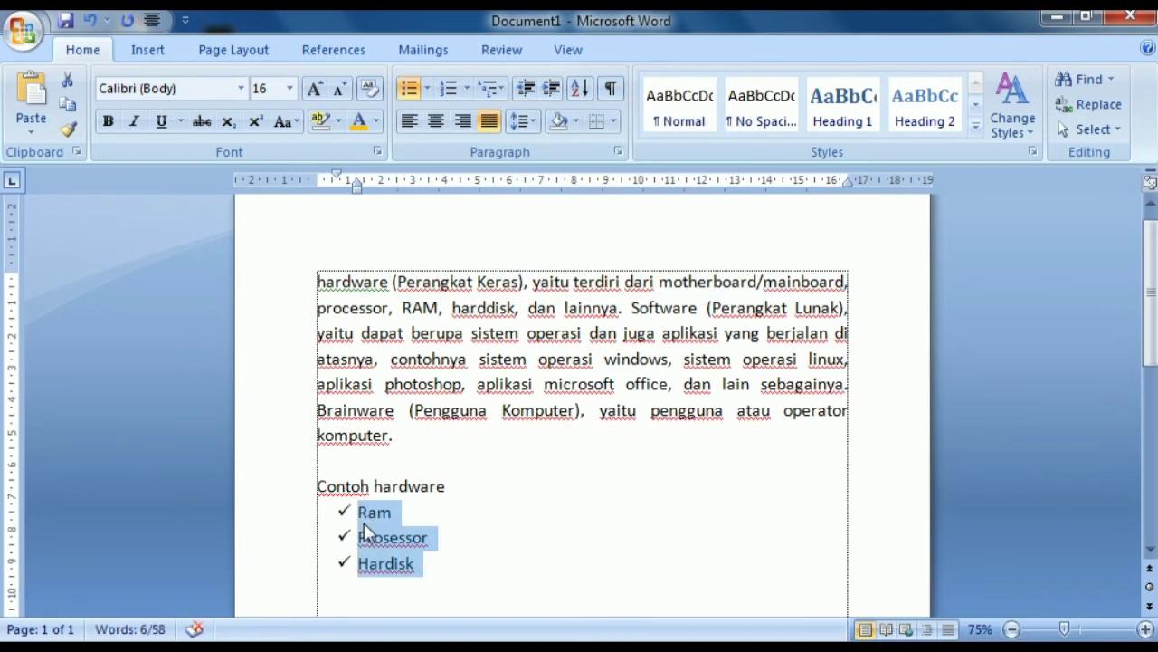
pyautogui.click(427, 95)
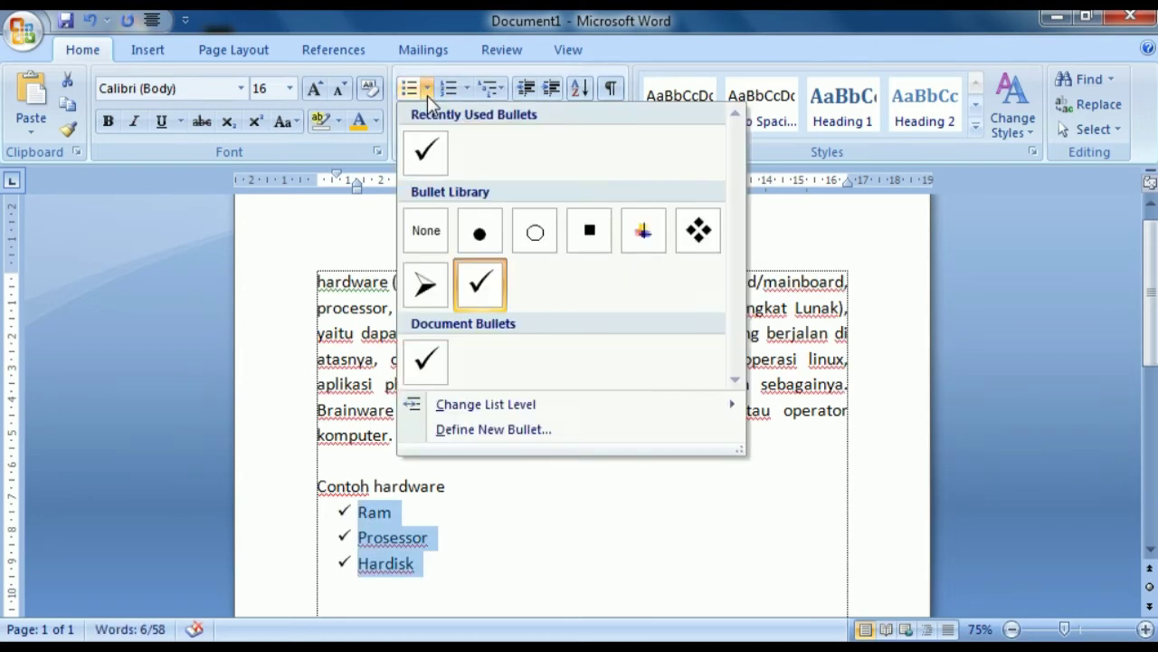
pyautogui.click(479, 237)
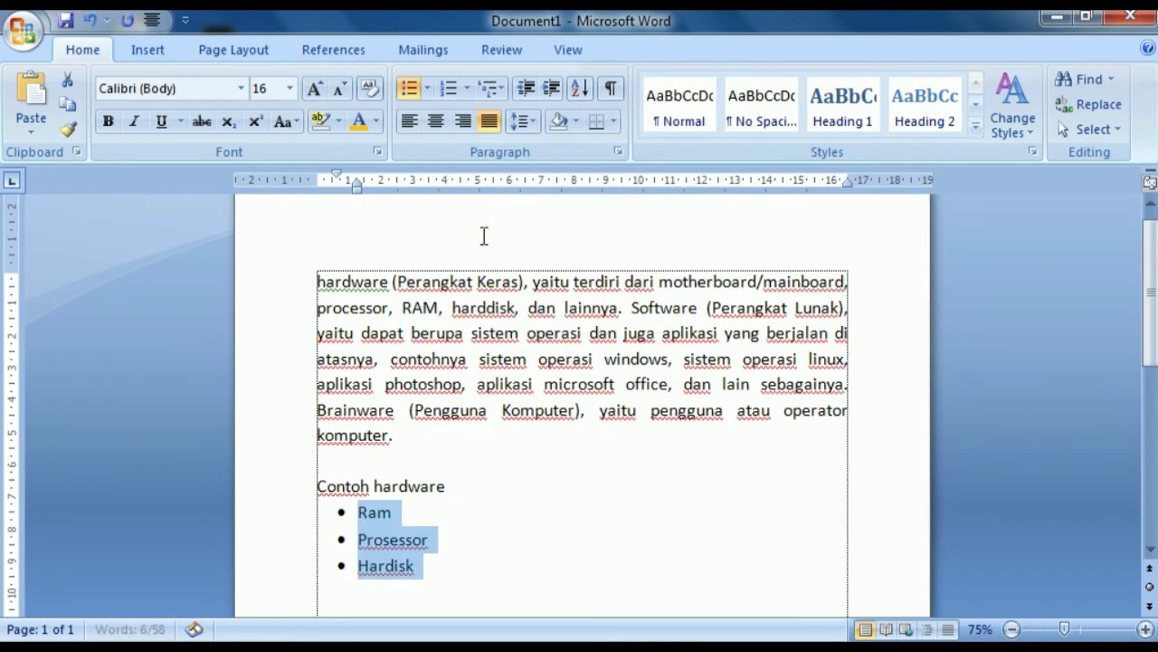
pyautogui.click(427, 91)
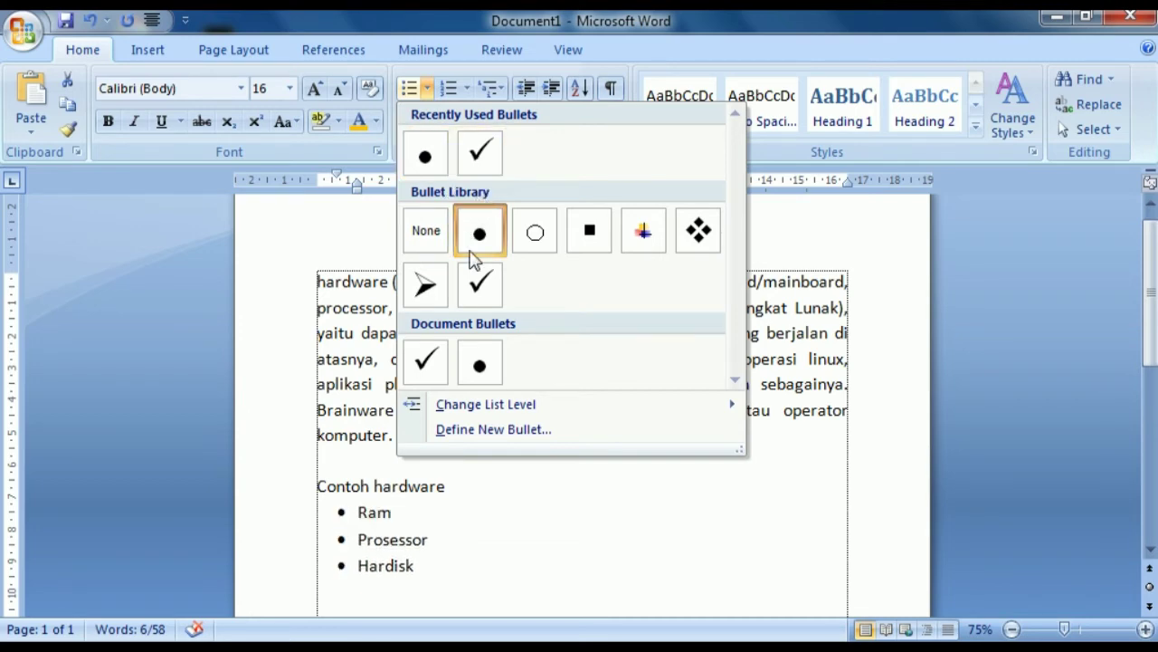
# - Apply the lowercase "a. b. c." numbering format to the Ram, Prosessor and Hardisk items
pyautogui.click(466, 90)
pyautogui.click(466, 91)
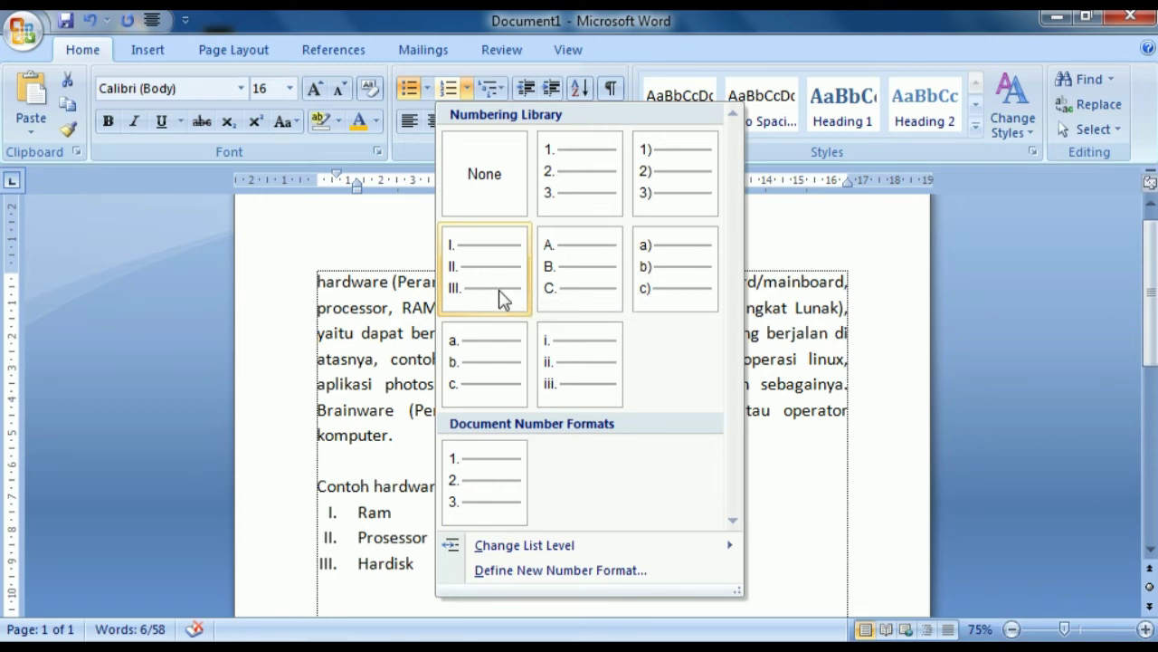
pyautogui.click(499, 378)
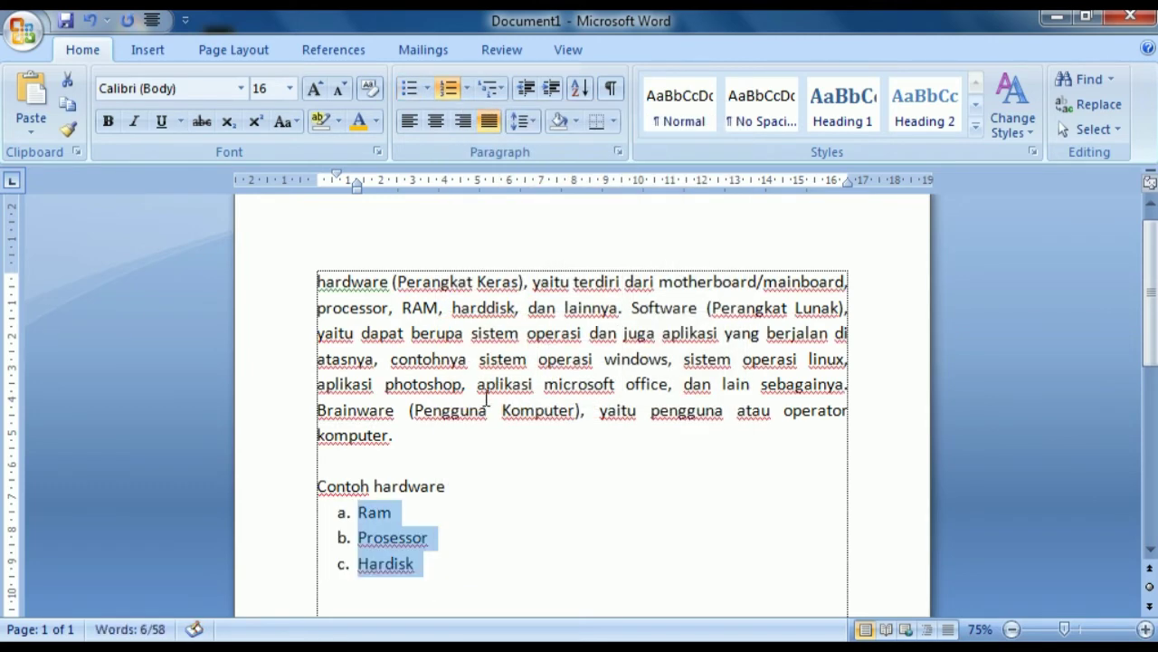
# - Add "Casing" as item d of the lettered list and continue with an unlettered line below it
pyautogui.click(447, 556)
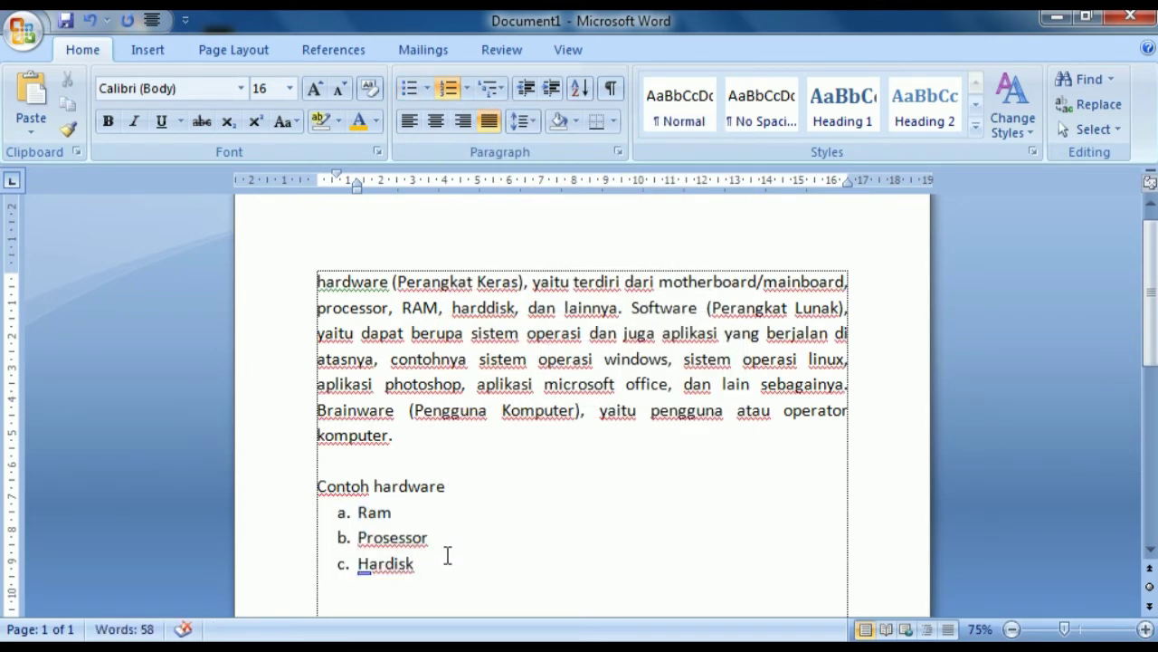
pyautogui.press('Return')
pyautogui.write('casing')
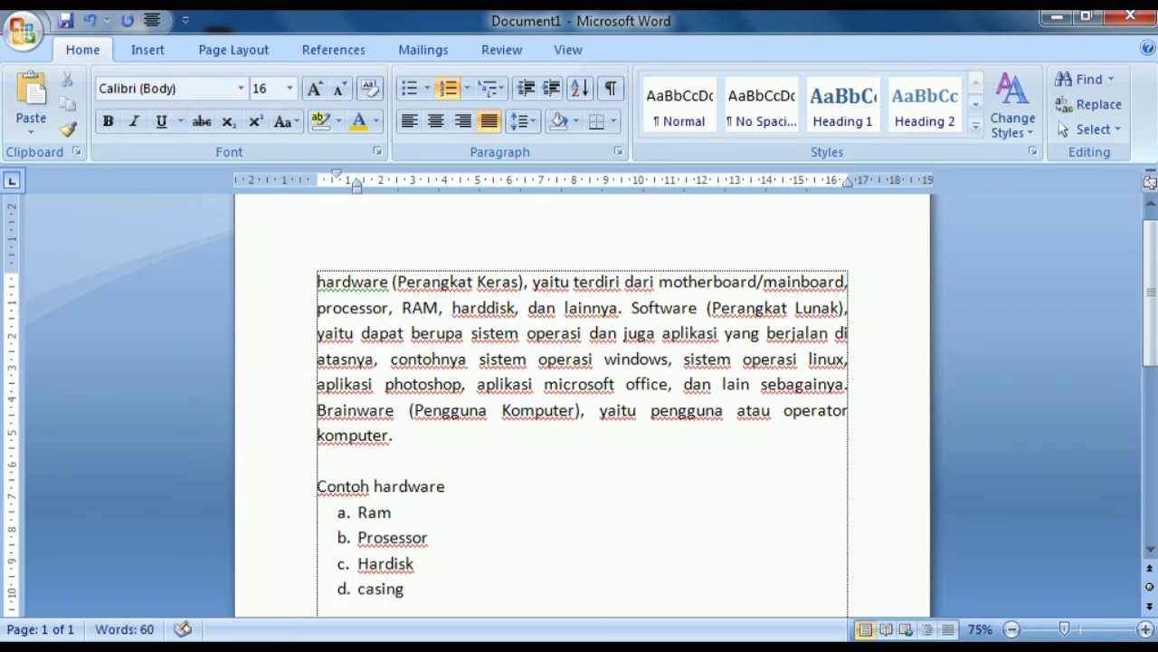
pyautogui.press('Return')
pyautogui.press('BackSpace')
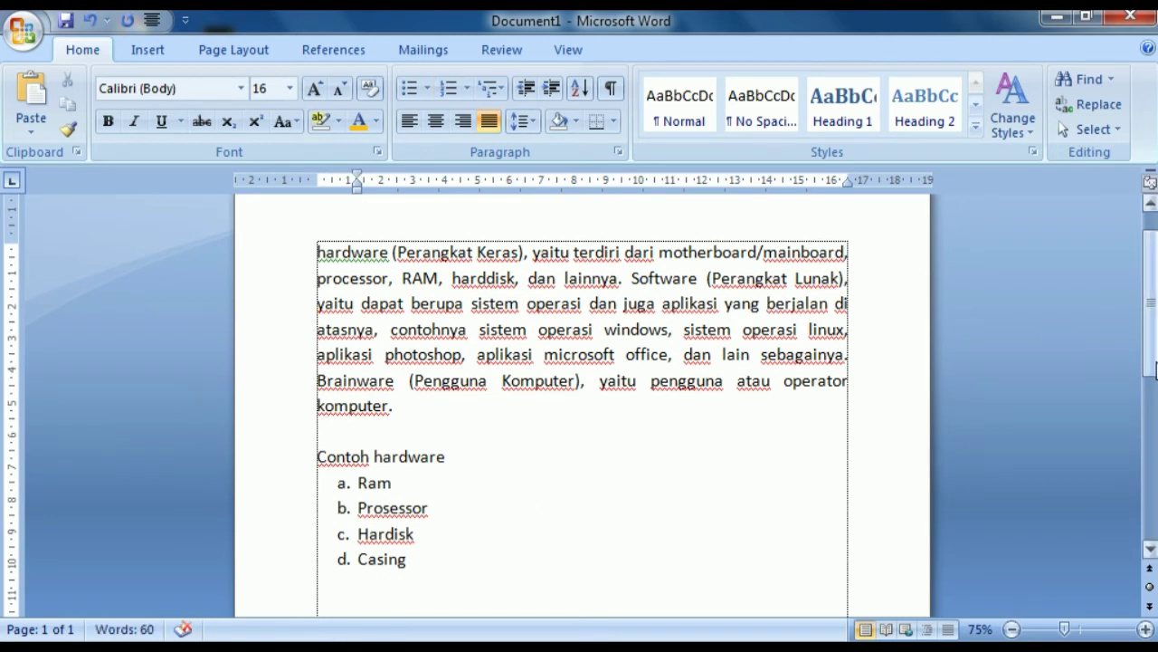
# - Try a first-line indent of about 1.75 cm on the opening "hardware (Perangkat Keras)" paragraph
pyautogui.scroll(1, 1148, 298)
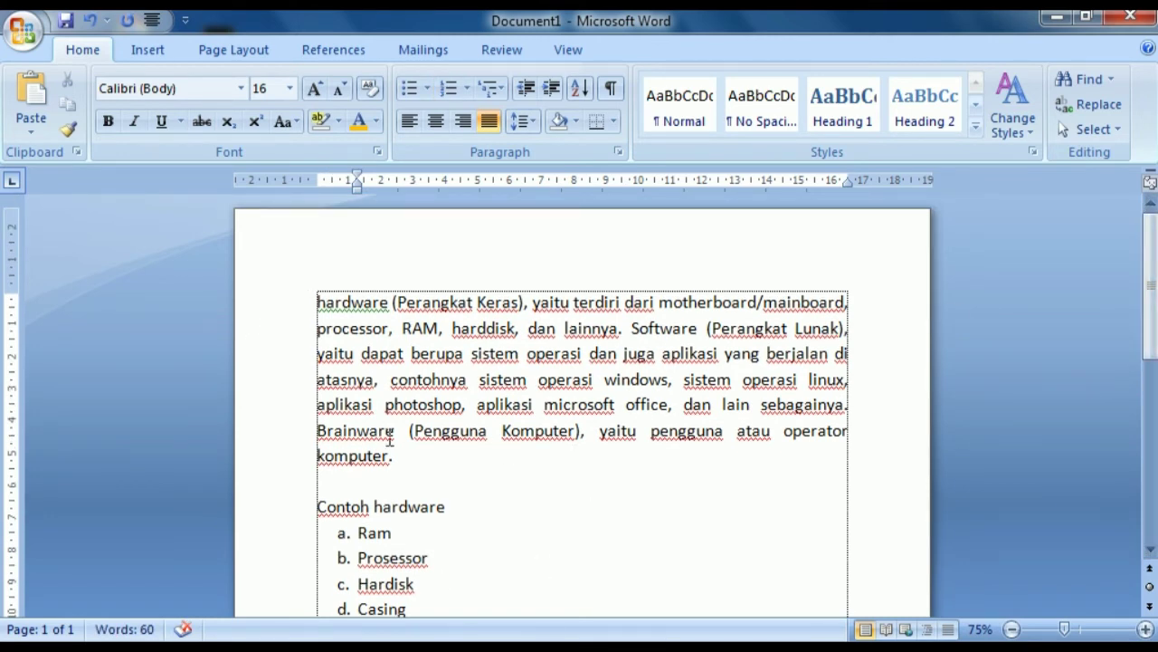
pyautogui.click(406, 473)
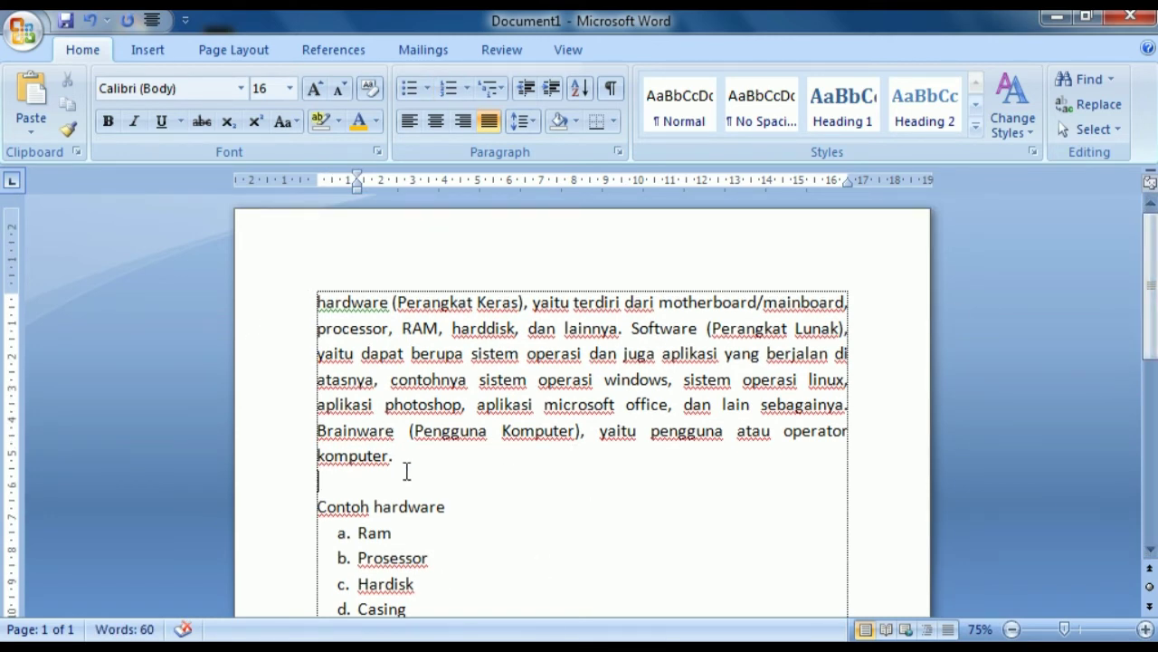
pyautogui.click(316, 302)
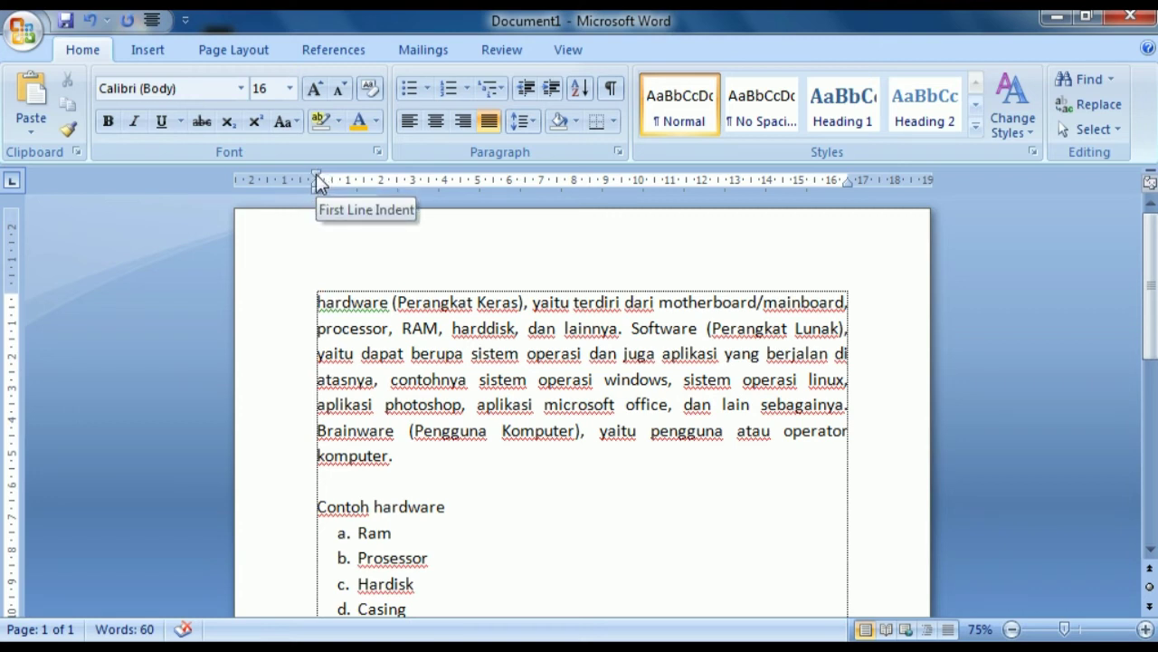
pyautogui.moveTo(319, 181); pyautogui.dragTo(369, 180)
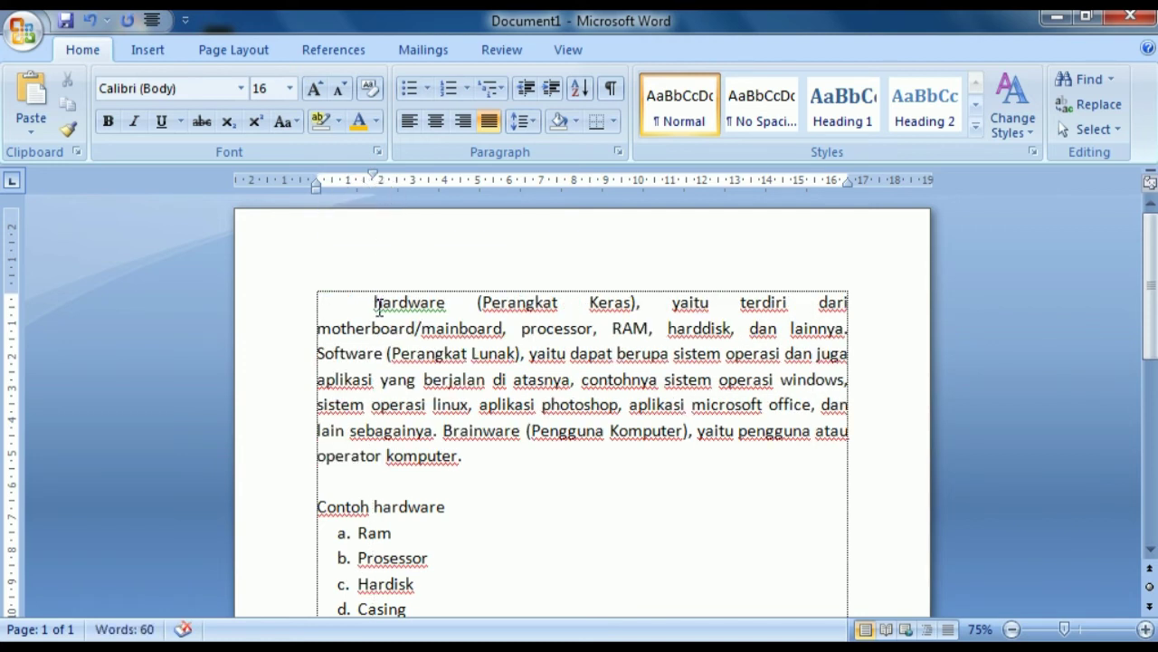
pyautogui.moveTo(373, 178)
pyautogui.mouseDown()
pyautogui.moveTo(390, 180)
pyautogui.moveTo(370, 175)
pyautogui.mouseUp()
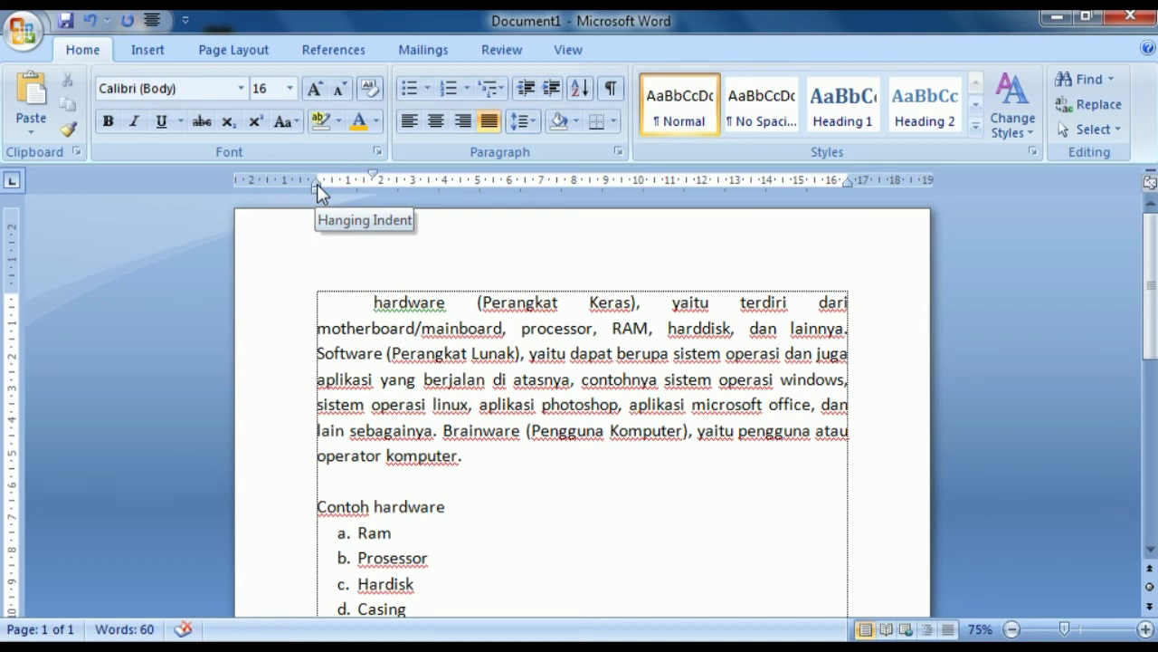
# - Try indenting the opening paragraph's remaining lines to about 3 cm and return all its left indents to 0
pyautogui.moveTo(317, 191); pyautogui.dragTo(412, 191)
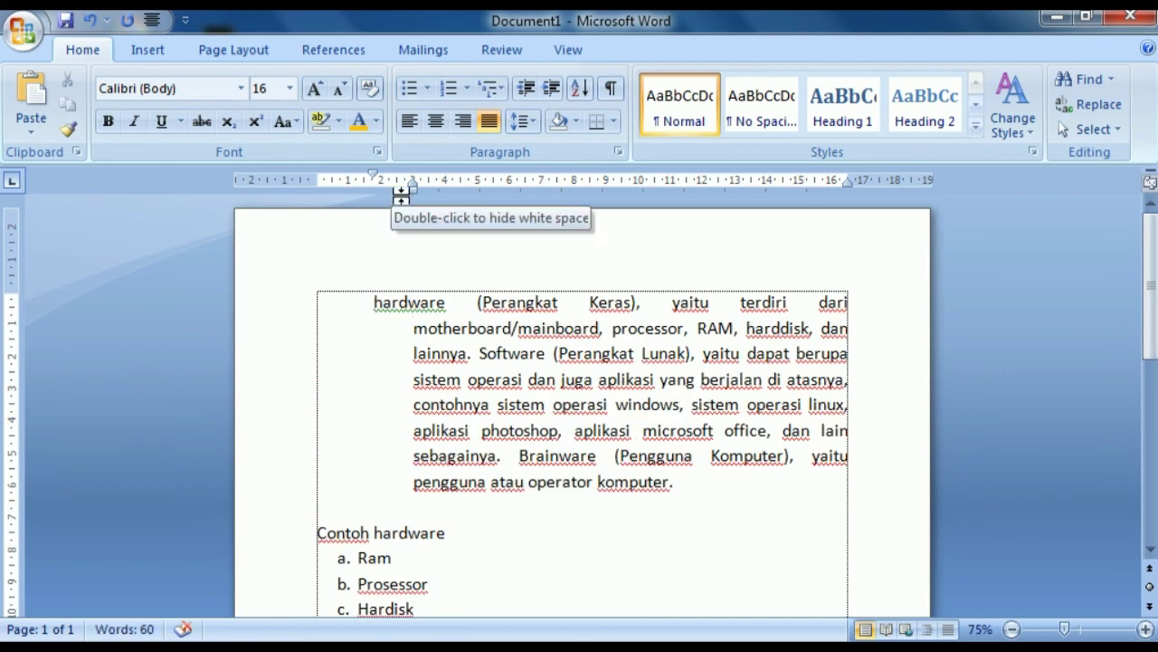
pyautogui.moveTo(378, 171)
pyautogui.mouseDown()
pyautogui.moveTo(326, 172)
pyautogui.moveTo(366, 175)
pyautogui.mouseUp()
pyautogui.moveTo(375, 184)
pyautogui.mouseDown()
pyautogui.moveTo(398, 187)
pyautogui.moveTo(317, 196)
pyautogui.mouseUp()
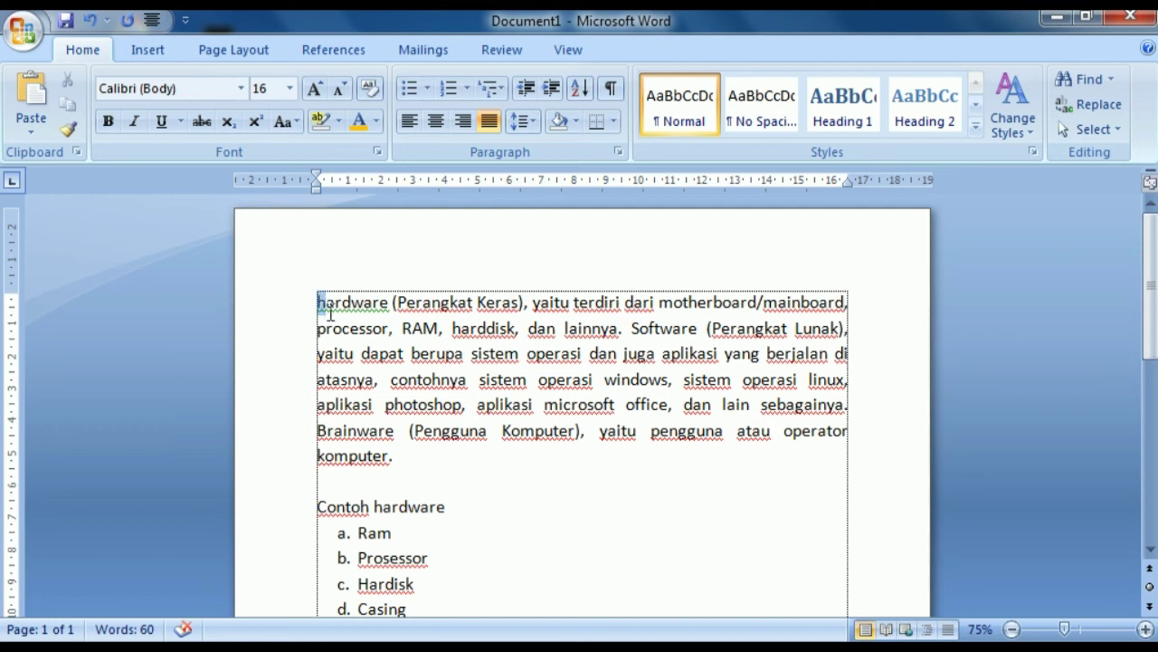
pyautogui.moveTo(319, 302); pyautogui.dragTo(478, 457)
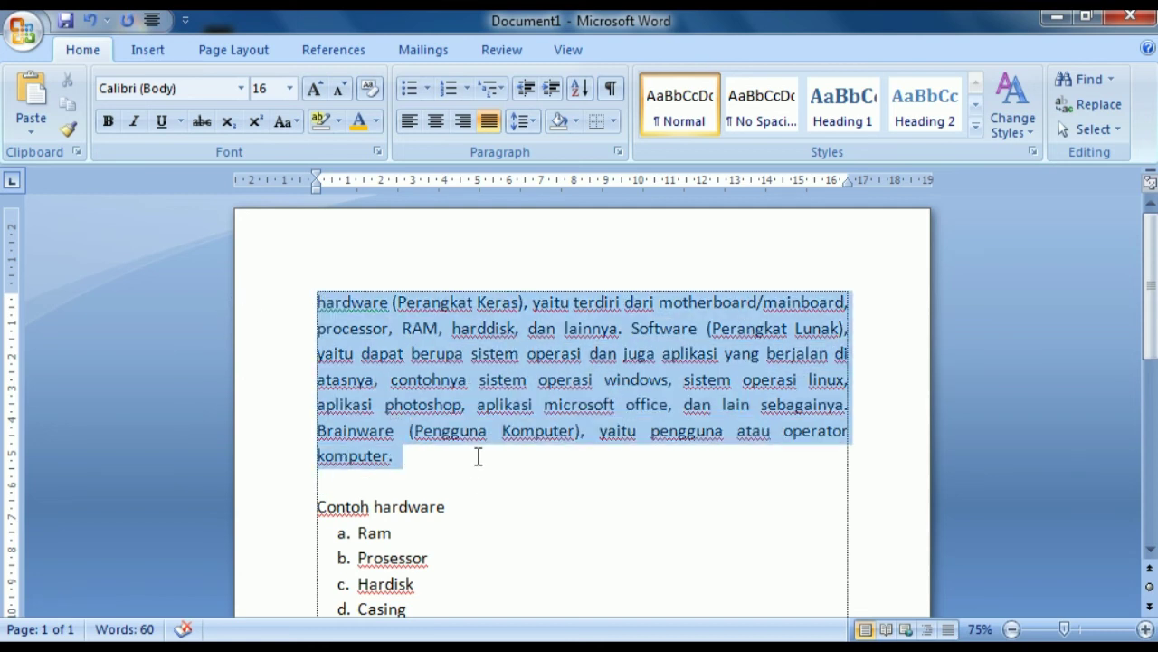
pyautogui.click(535, 121)
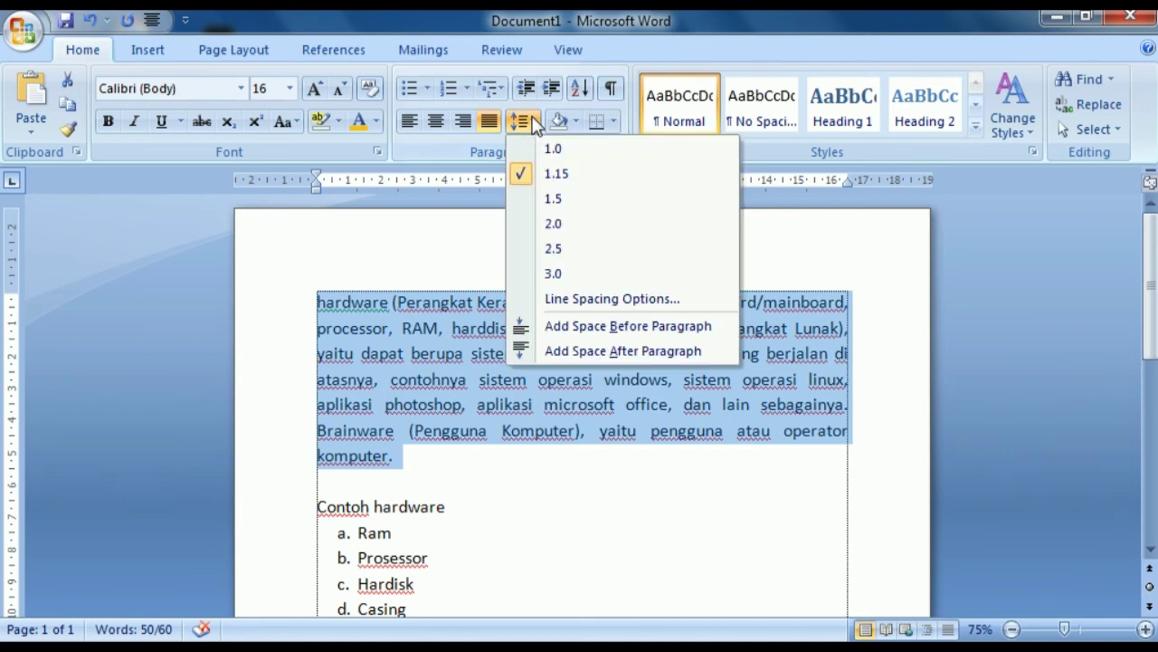
pyautogui.click(361, 327)
pyautogui.click(384, 302)
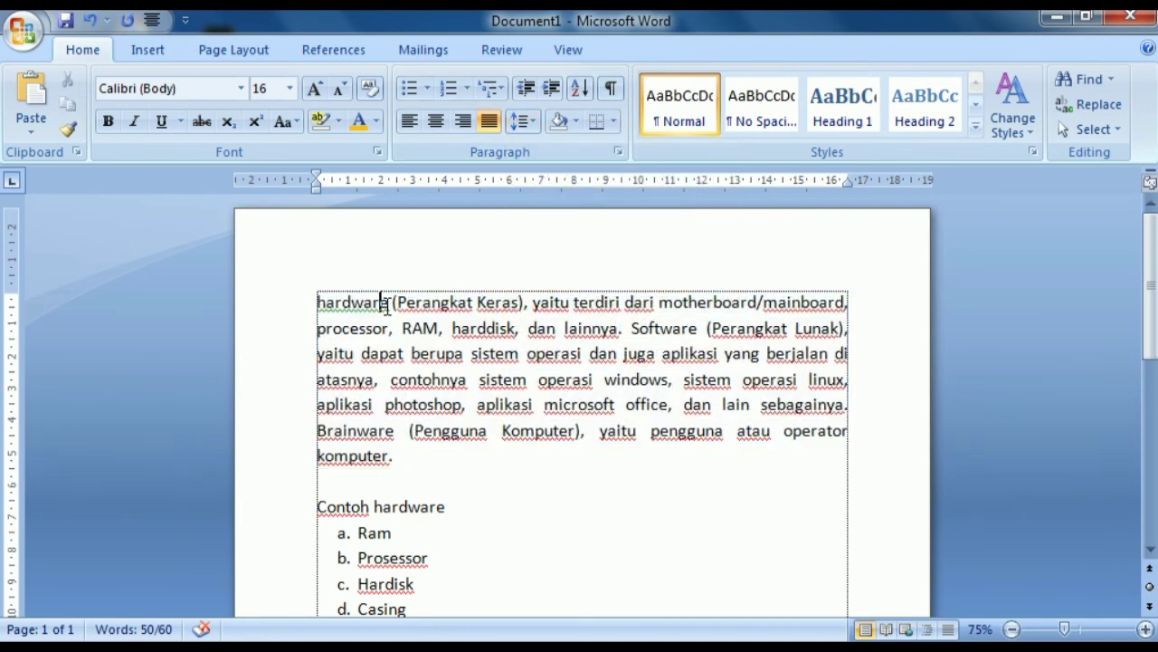
pyautogui.click(403, 328)
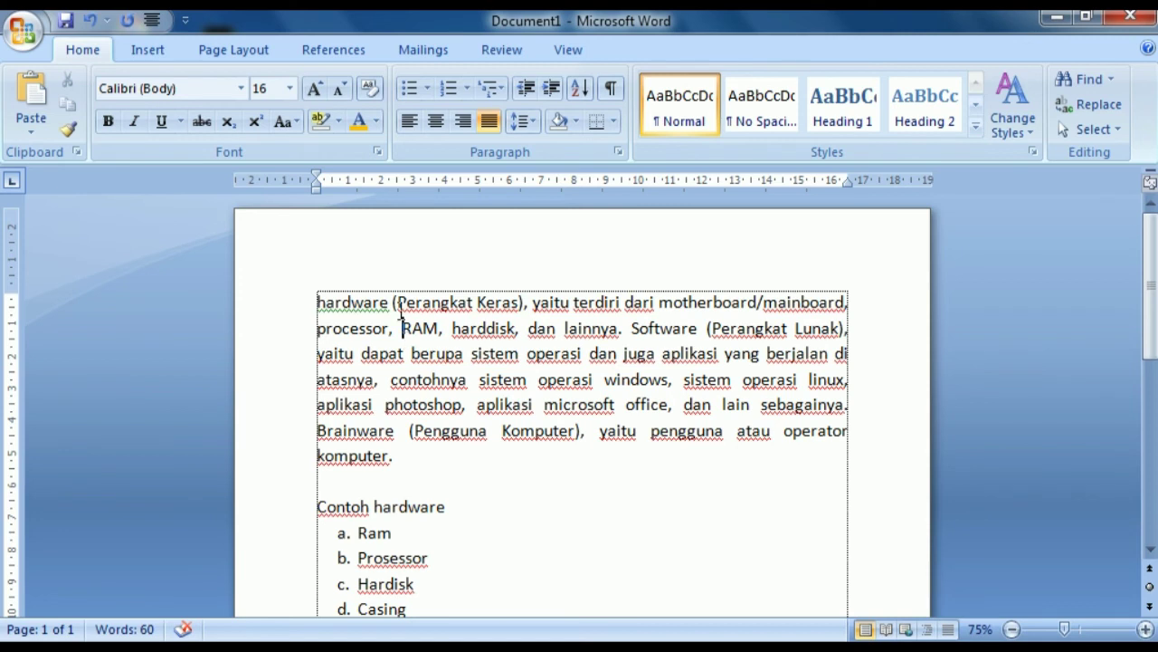
pyautogui.click(403, 405)
# - Try line spacing of 1.0 and 2.0 on the whole opening paragraph
pyautogui.moveTo(318, 301); pyautogui.dragTo(420, 455)
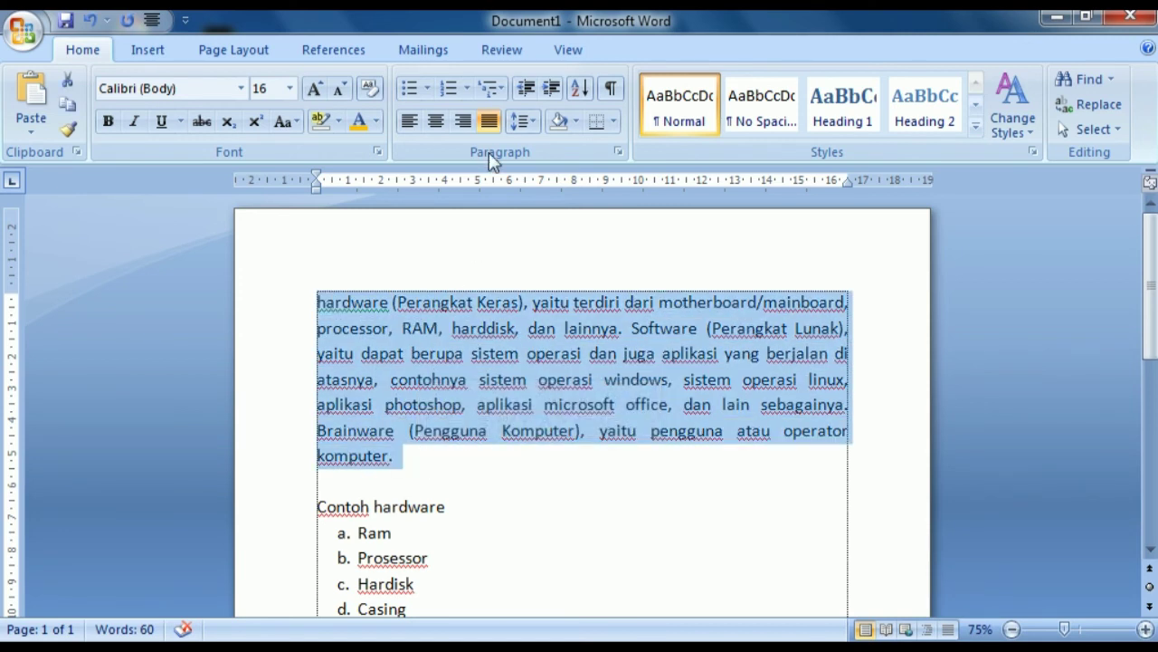
pyautogui.click(522, 122)
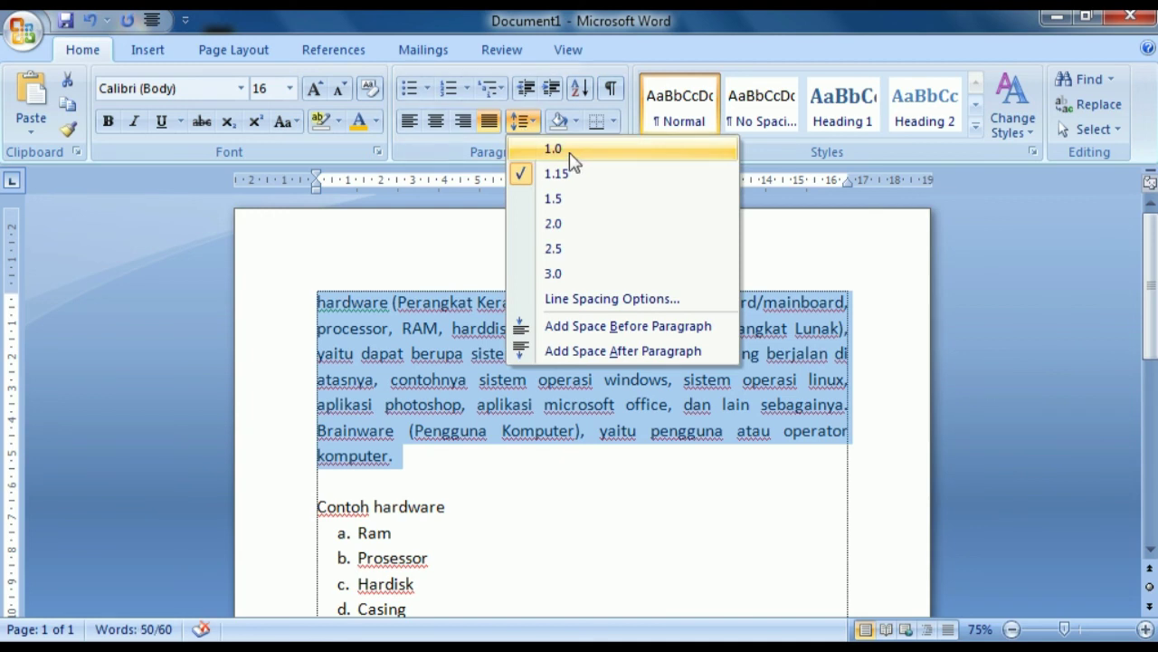
pyautogui.click(571, 150)
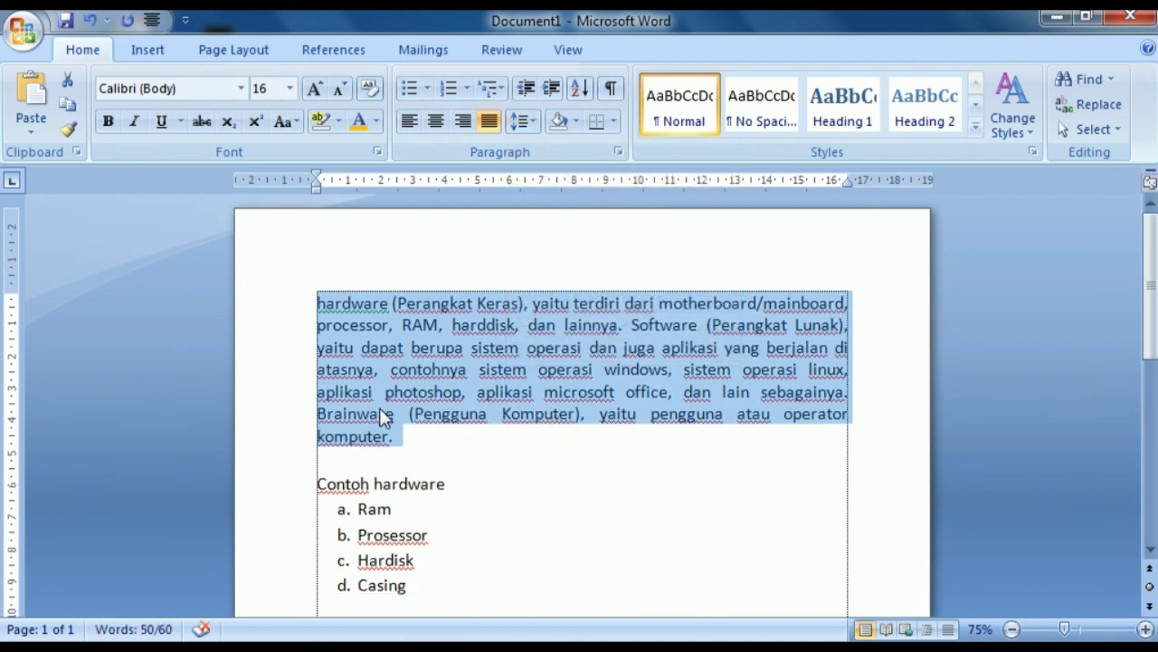
pyautogui.click(532, 122)
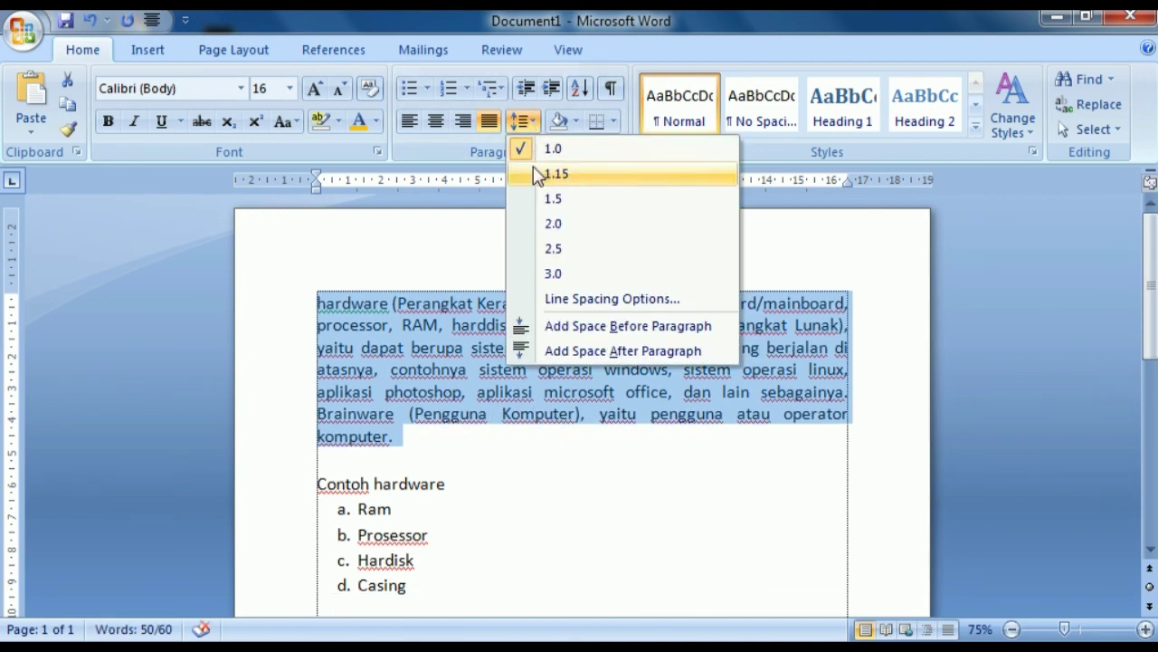
pyautogui.click(538, 224)
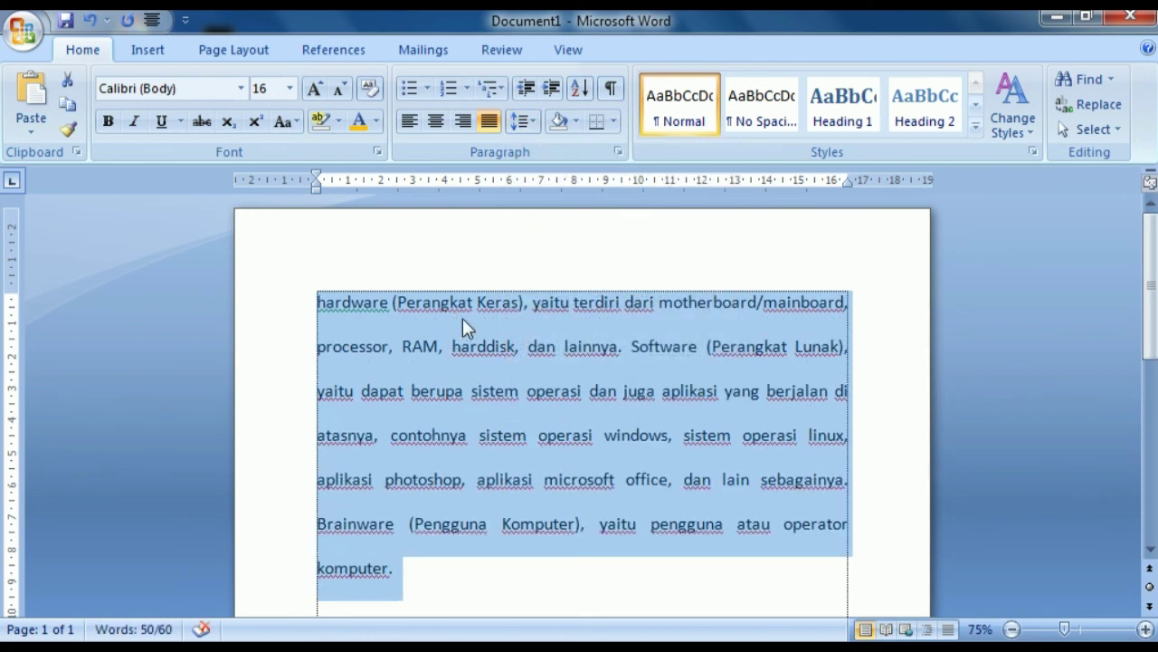
pyautogui.click(496, 303)
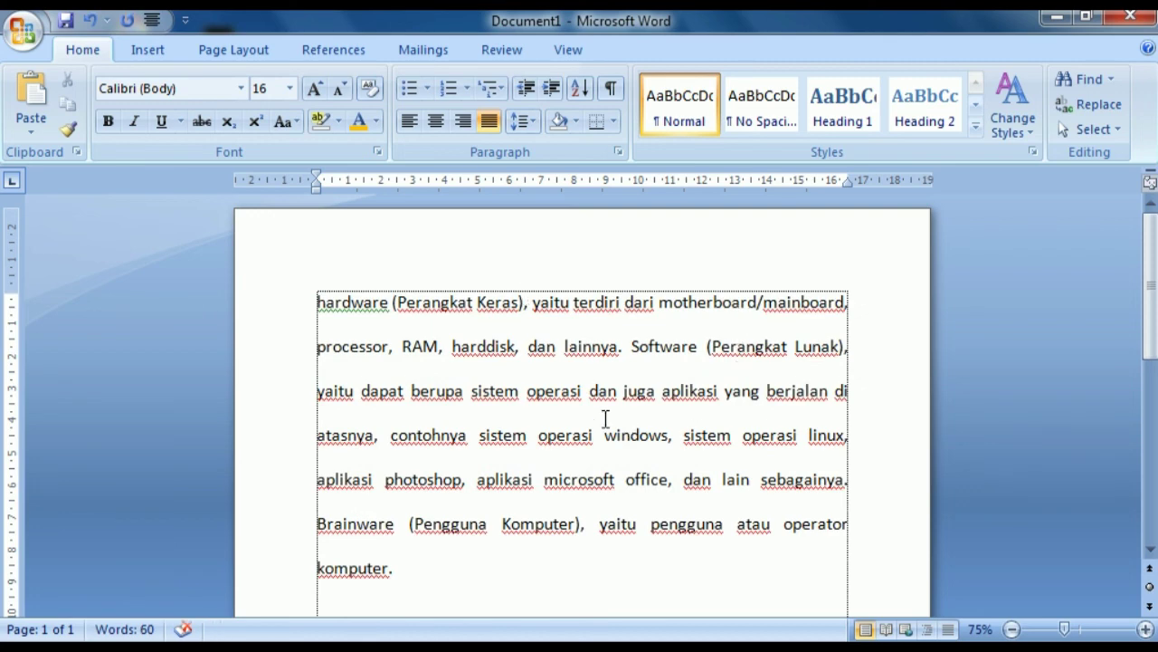
# - Try 2.5 line spacing on the whole opening paragraph and finish with its line spacing set to 1.5
pyautogui.moveTo(317, 303); pyautogui.dragTo(460, 568)
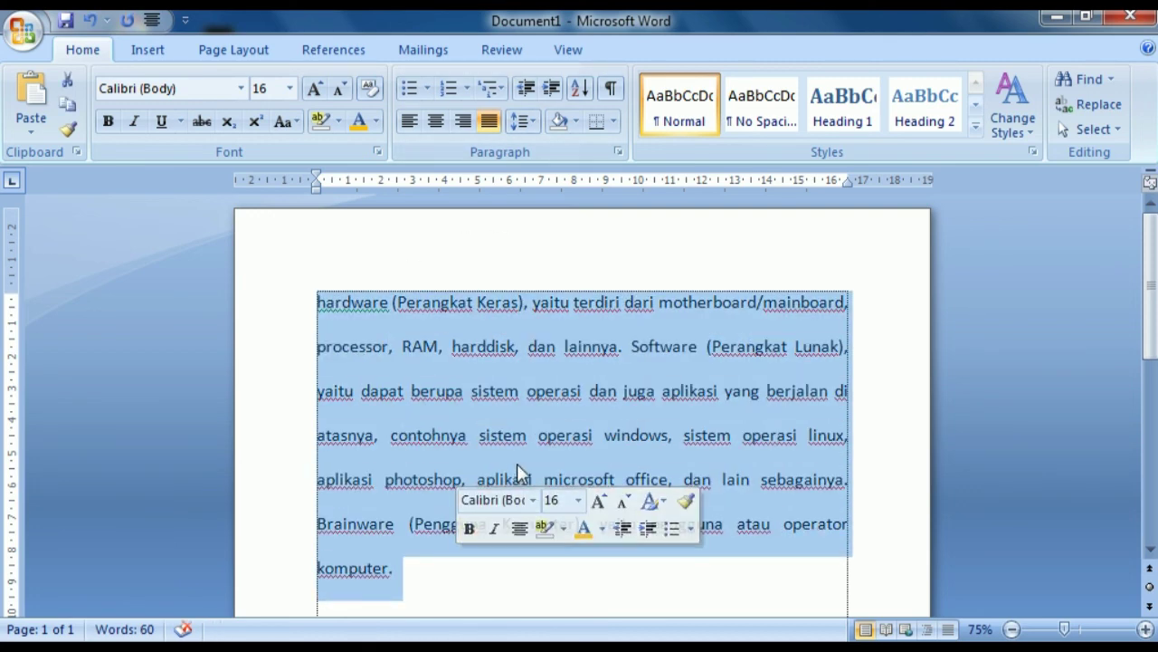
pyautogui.scroll(-5, 530, 532)
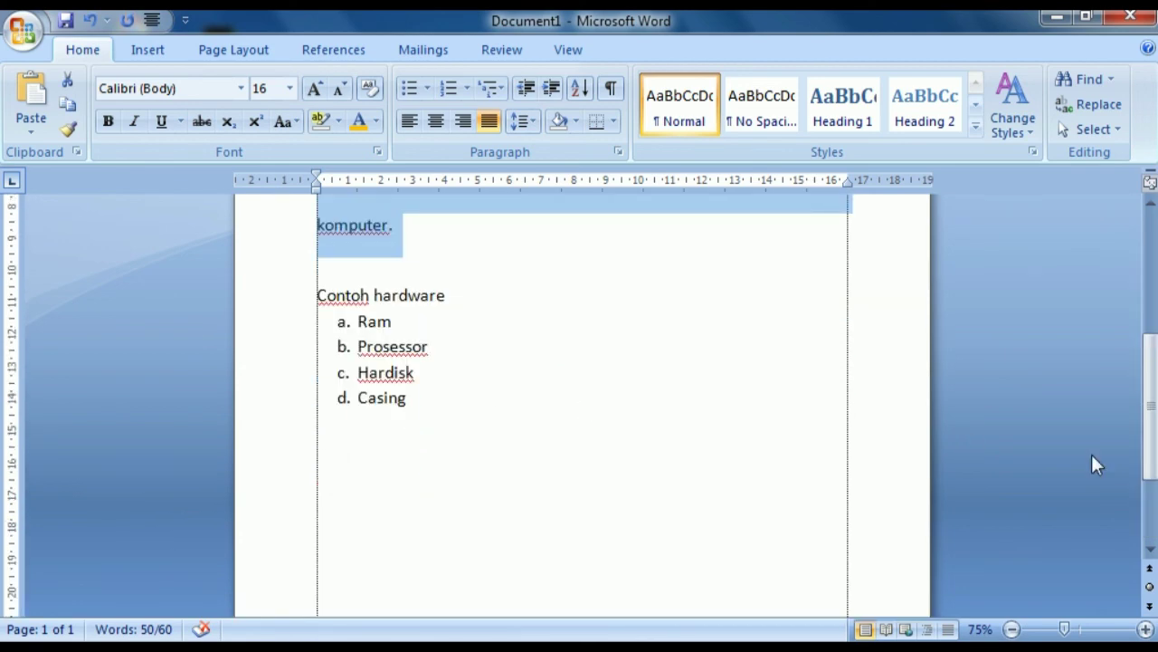
pyautogui.scroll(4, 1149, 408)
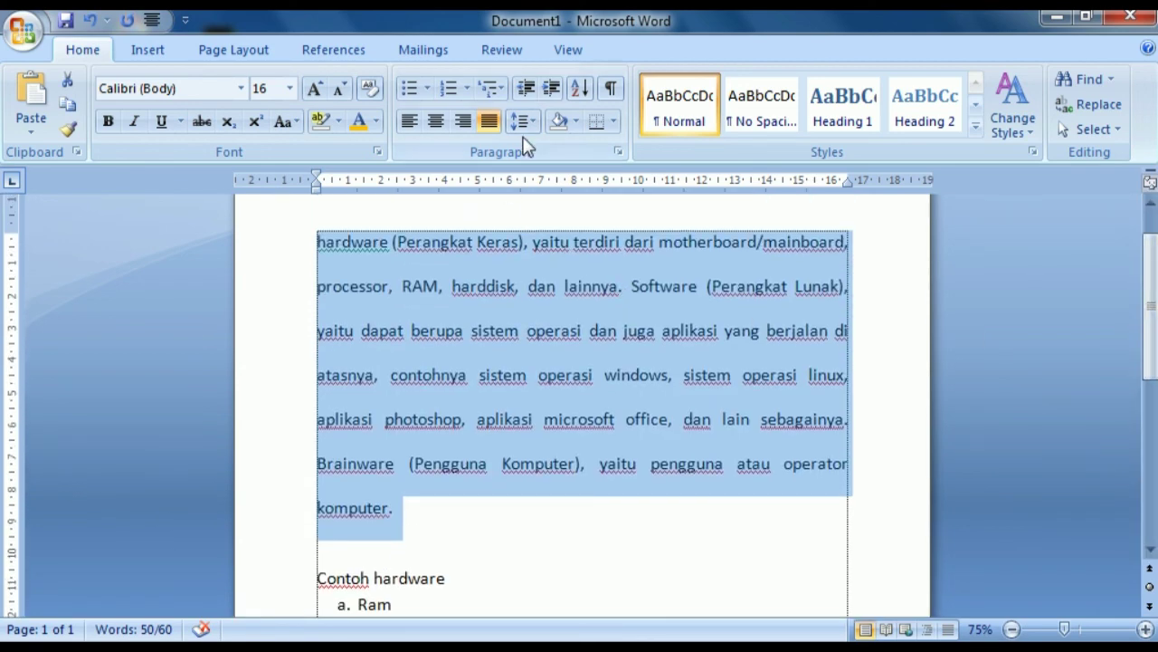
pyautogui.click(523, 121)
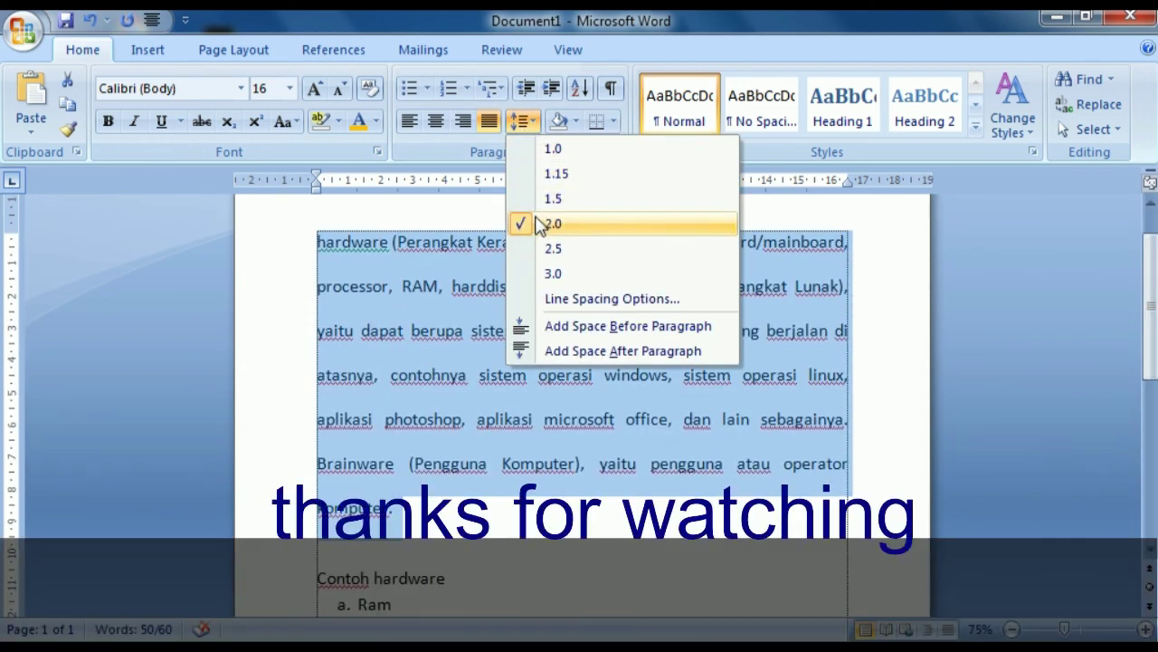
pyautogui.click(538, 253)
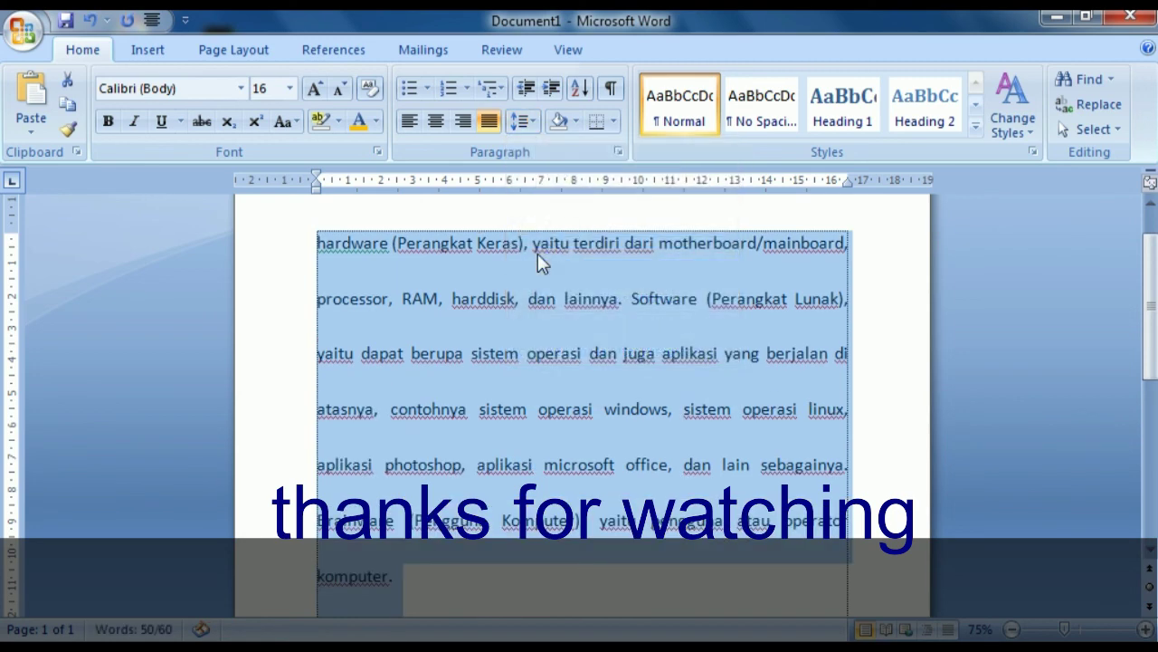
pyautogui.click(536, 127)
pyautogui.click(554, 199)
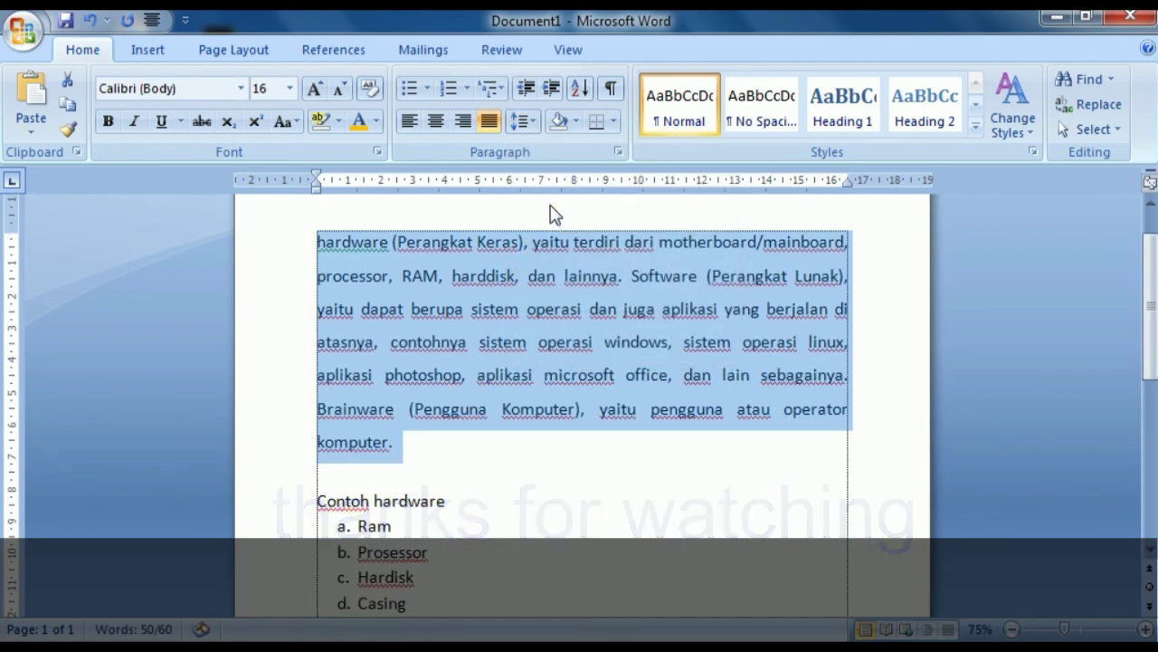